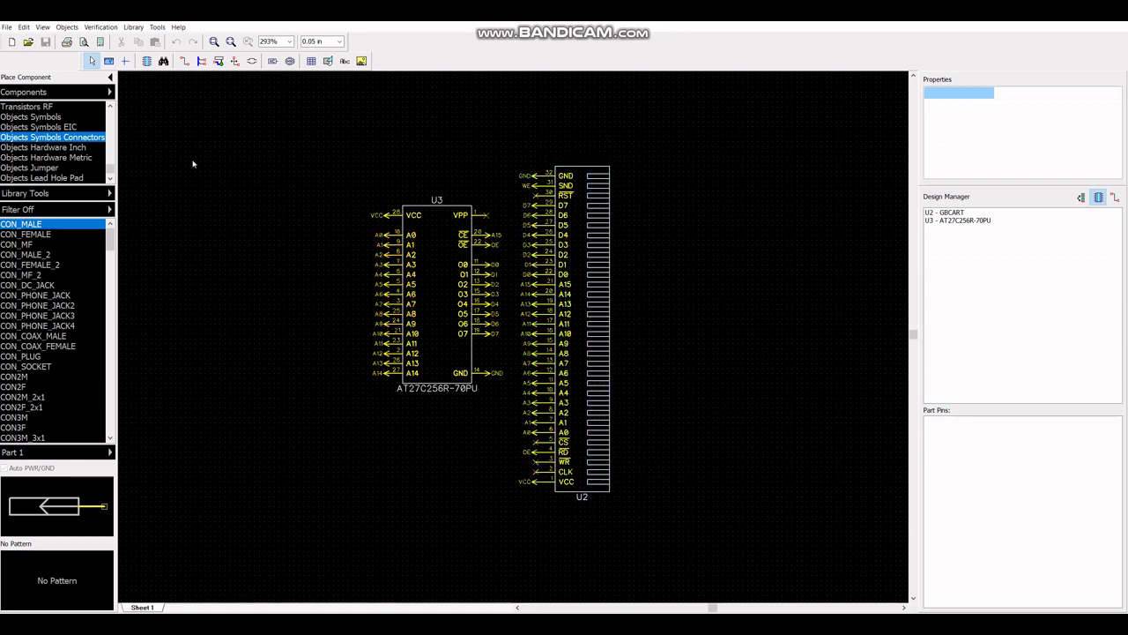
- Run Convert to PCB from the File menu and accept dropping the single-pin WE net
left_click(7, 26)
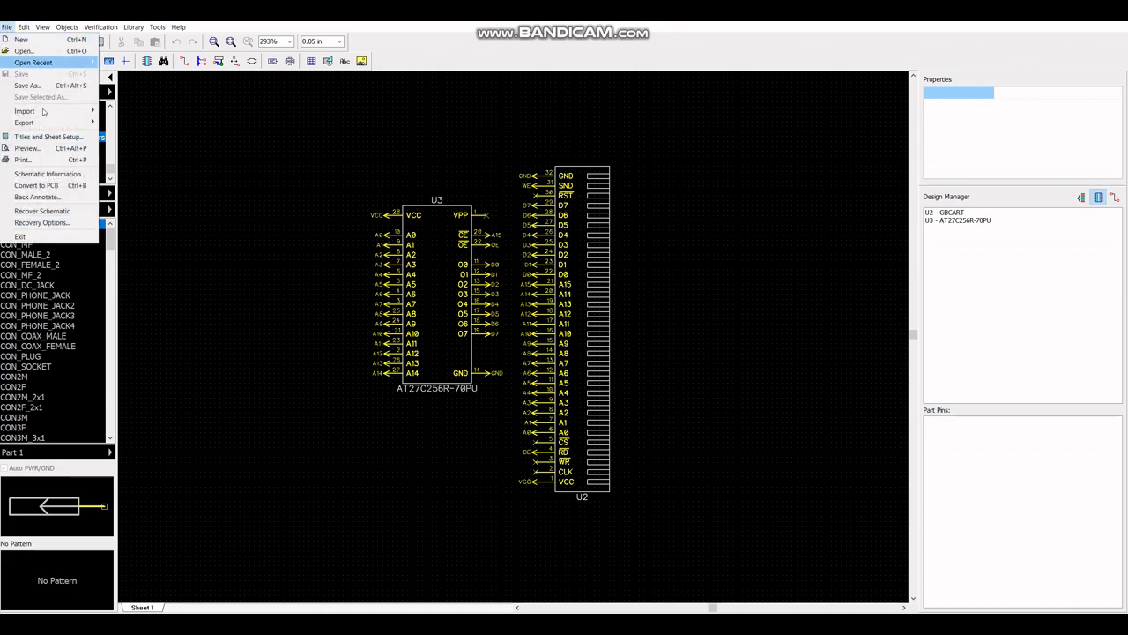
left_click(69, 189)
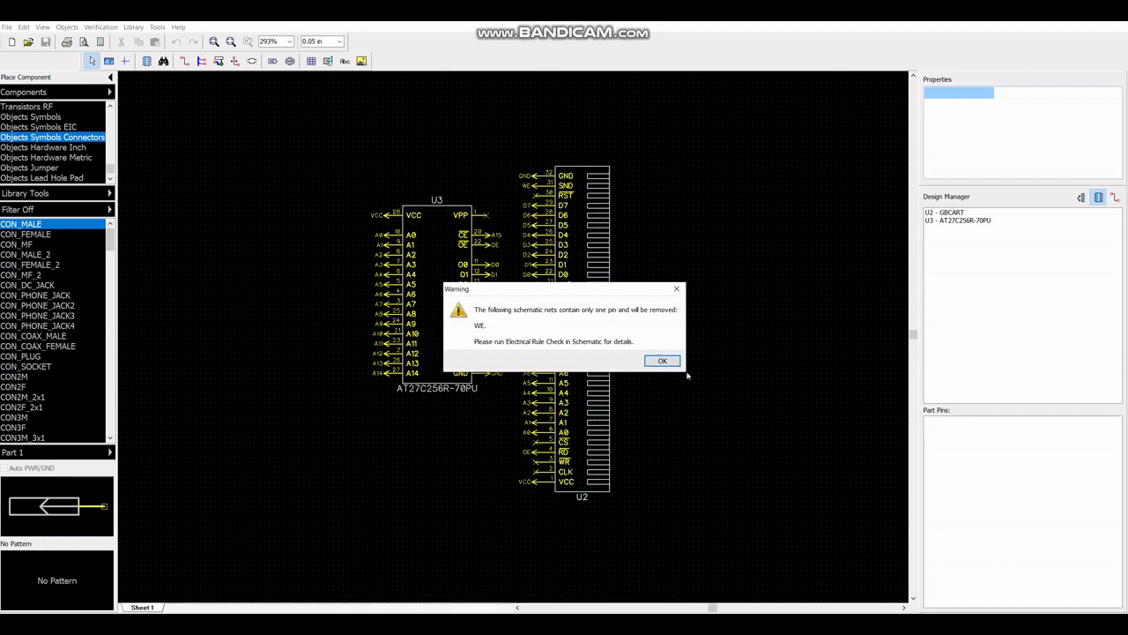
left_click(662, 360)
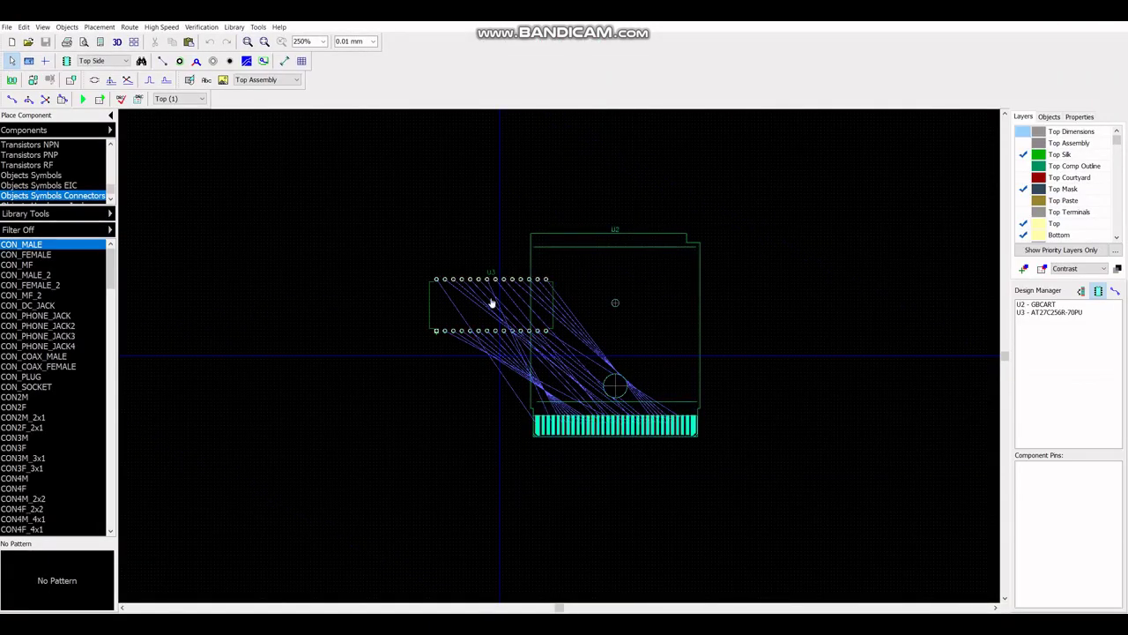
- Move chip U3 onto the U2 cartridge outline, then shift all parts up-left together
scroll(435, 319, "up", 2)
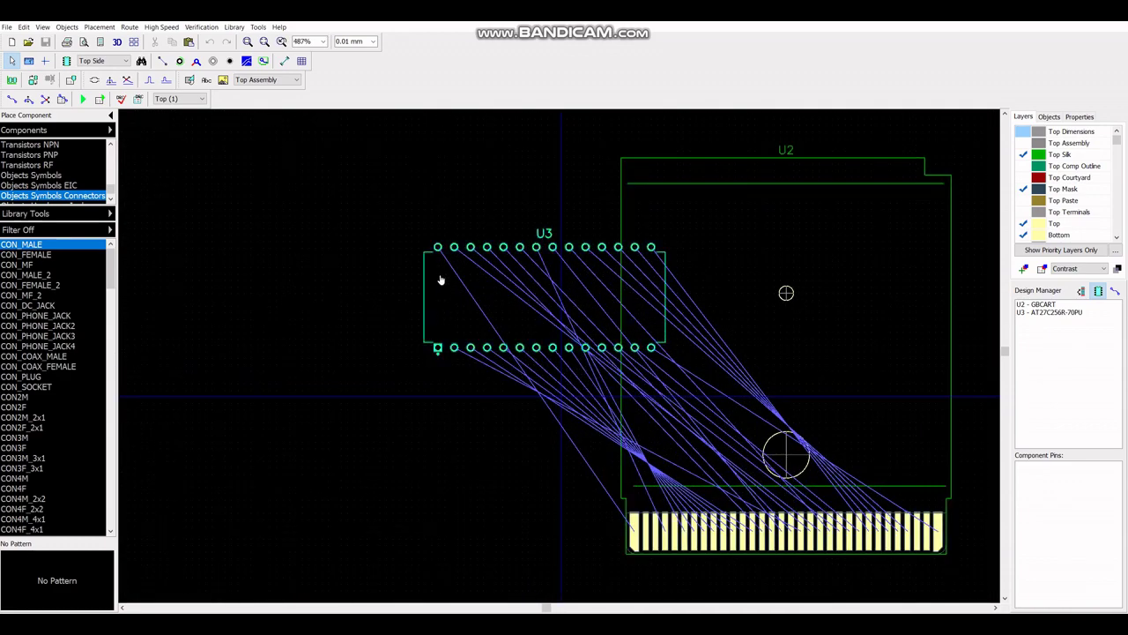
left_click_drag(440, 274, 682, 275)
left_click_drag(575, 136, 984, 587)
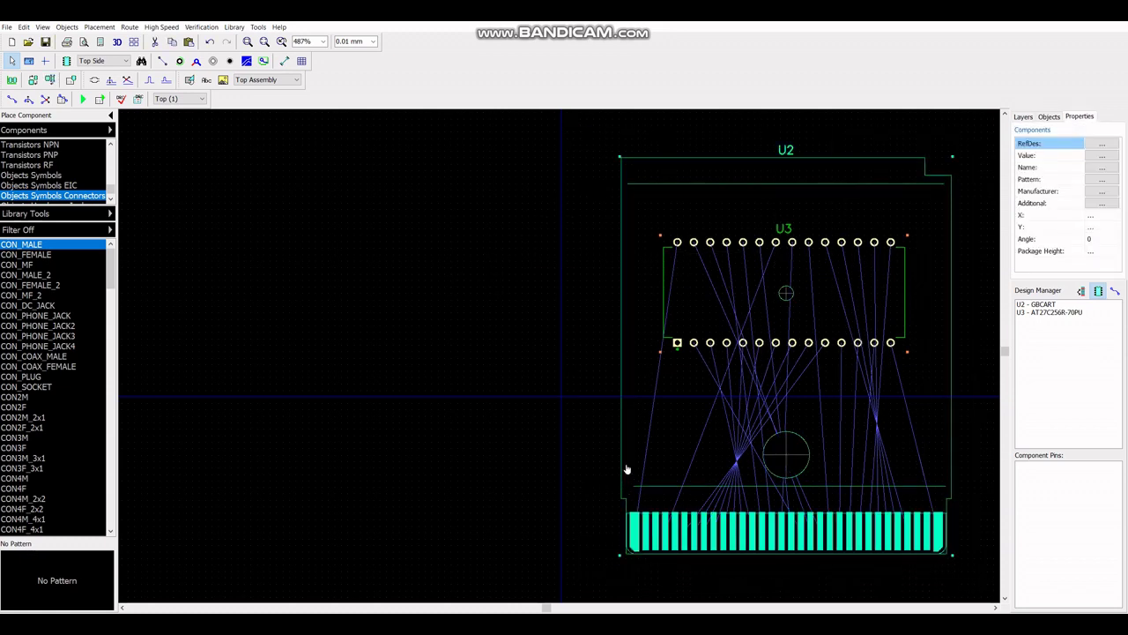
left_click_drag(626, 463, 569, 312)
left_click(729, 437)
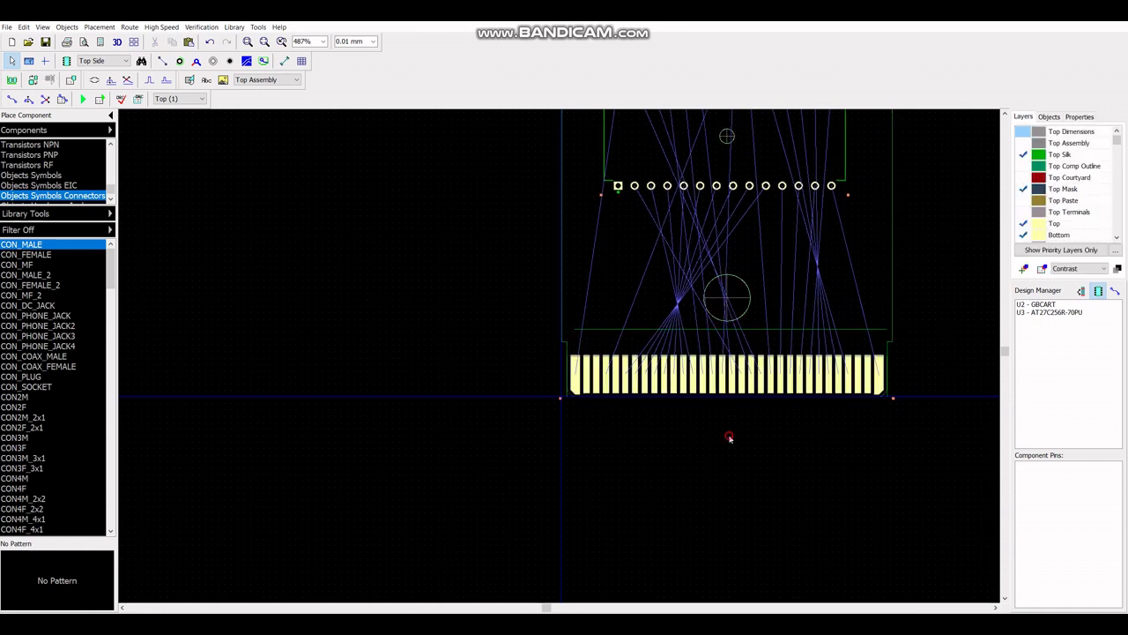
scroll(741, 467, "down", 4)
scroll(837, 379, "up", 3)
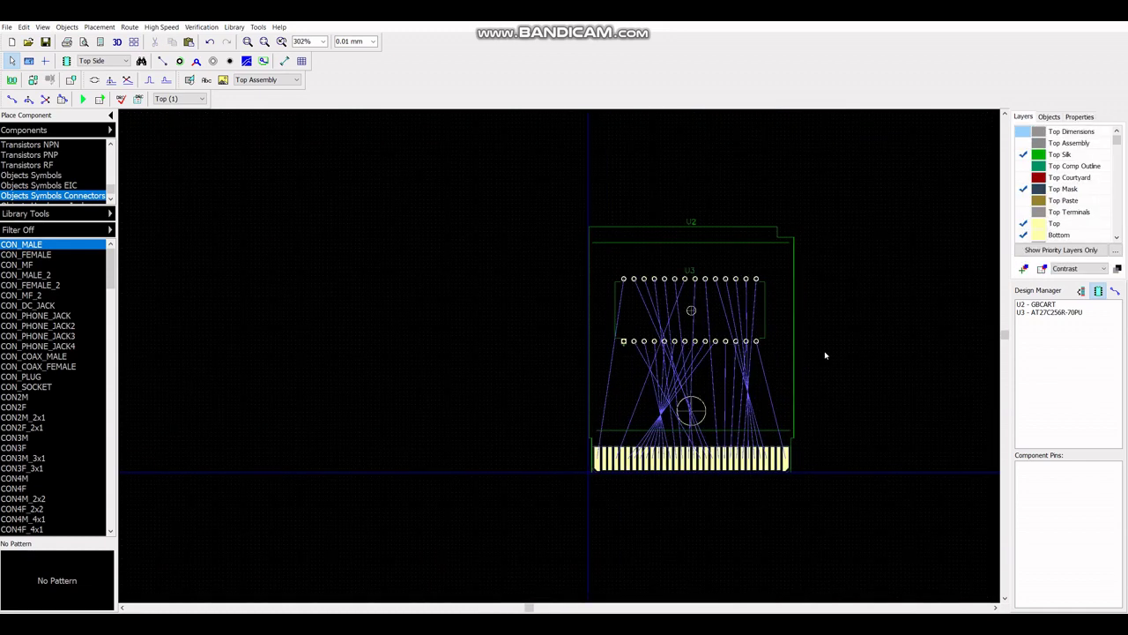
scroll(825, 356, "up", 3)
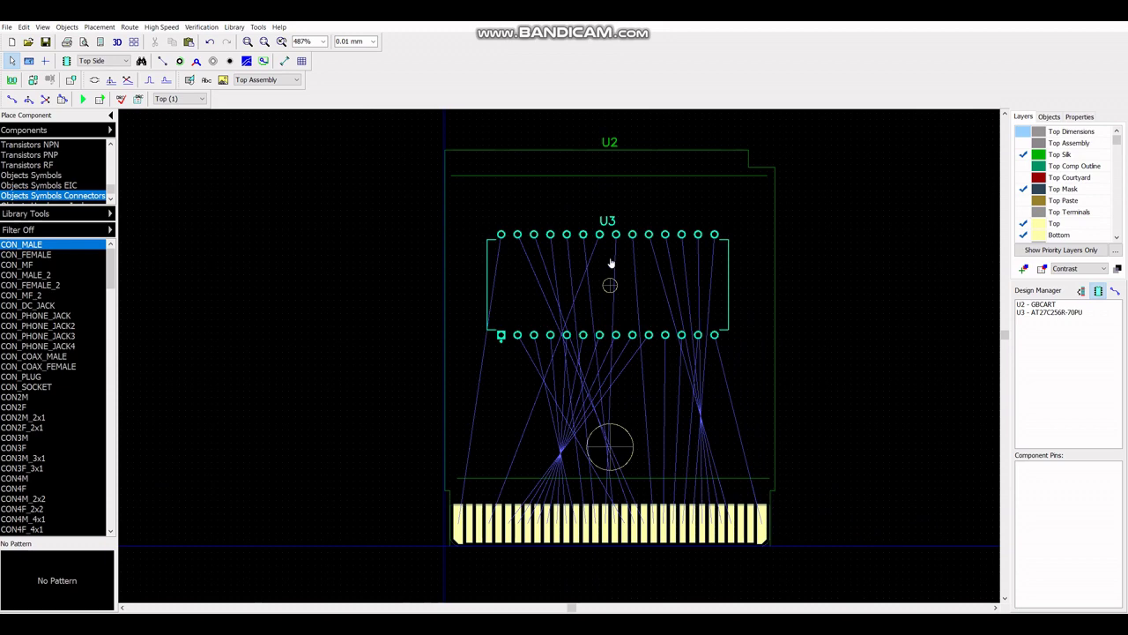
- Show U3's AT27C256R-70PU name centred on its silkscreen and move the chip up to Y 50.453 mm
right_click(605, 246)
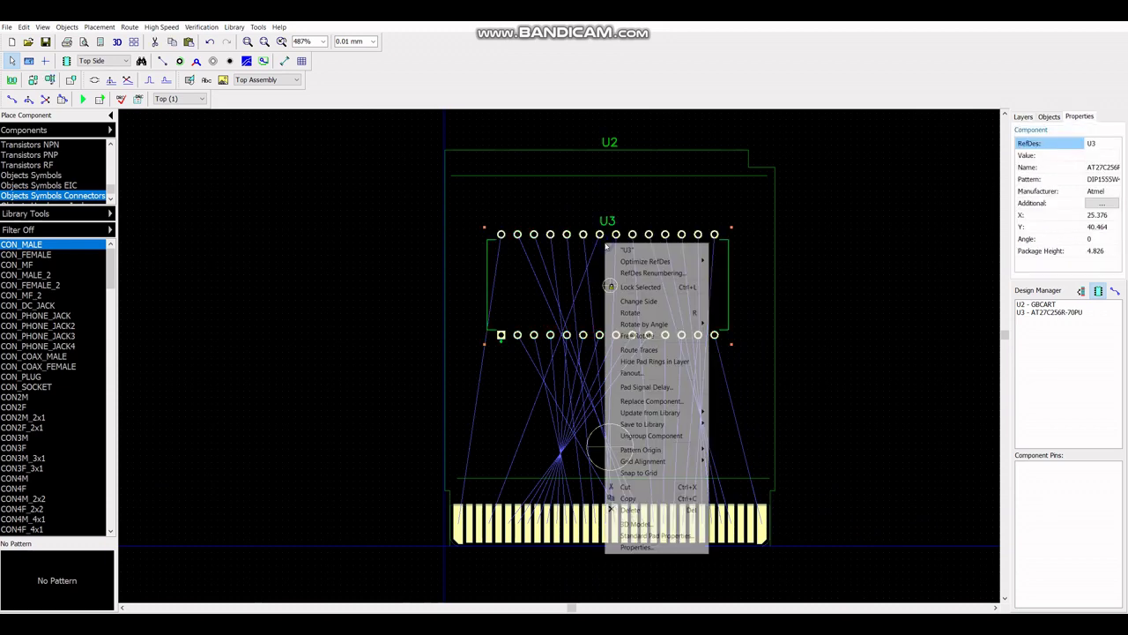
left_click(637, 548)
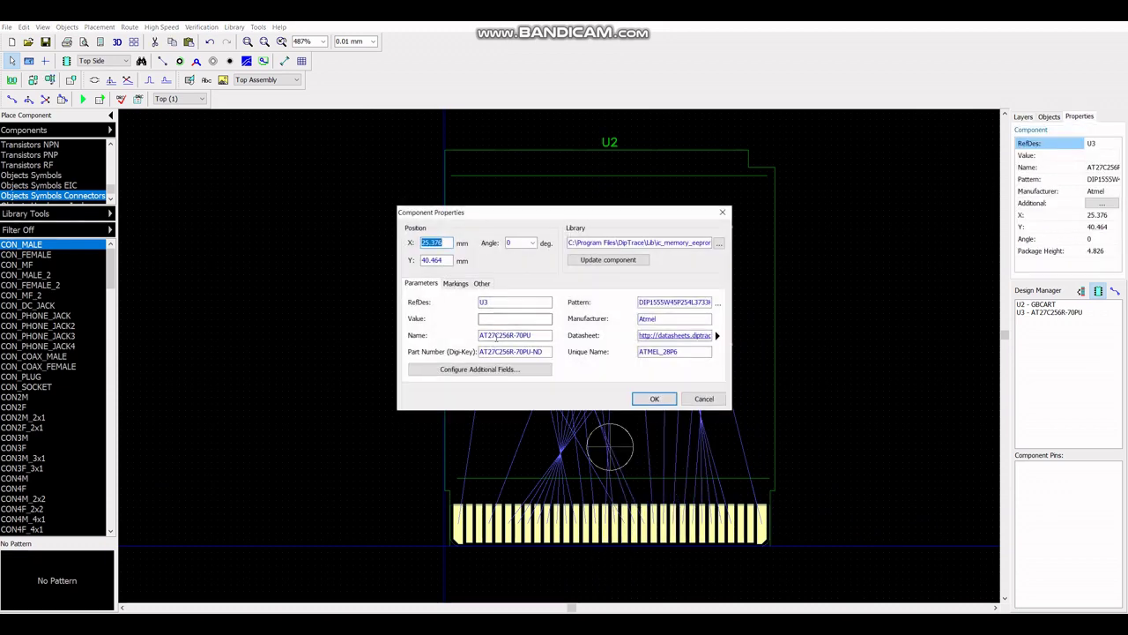
left_click(456, 283)
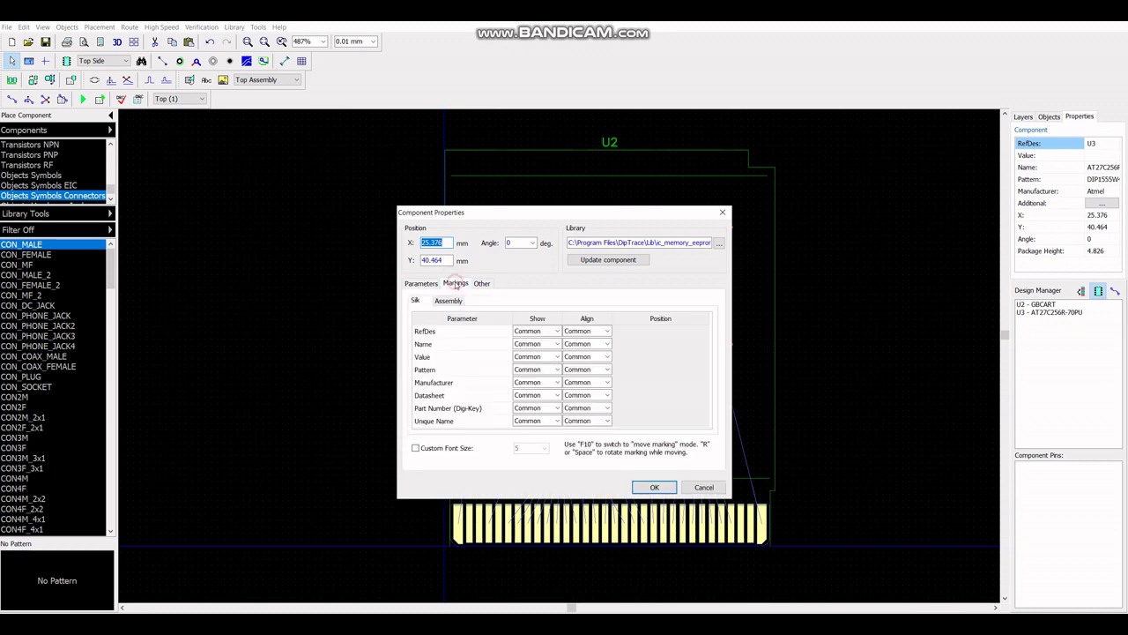
left_click(536, 344)
left_click(537, 365)
left_click(587, 344)
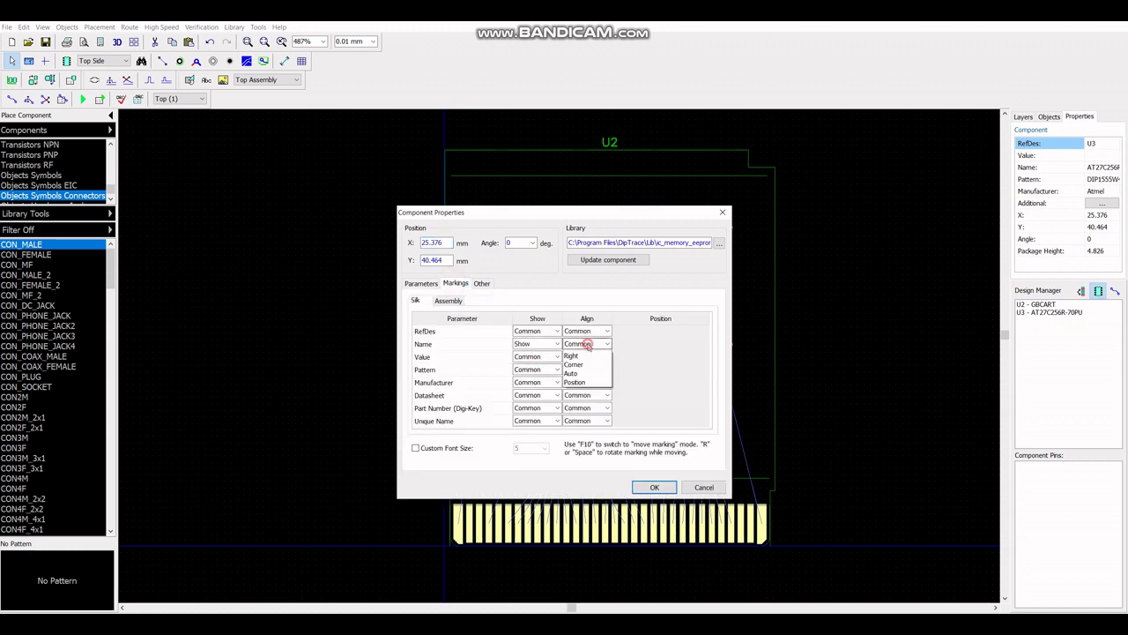
left_click(577, 368)
left_click(654, 487)
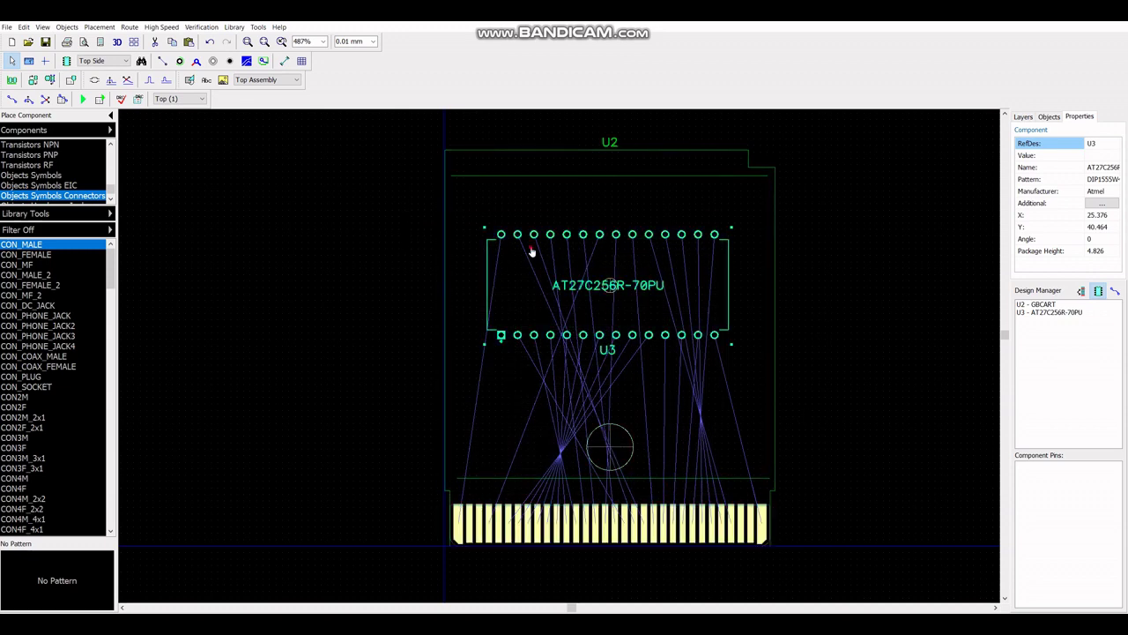
left_click_drag(531, 252, 535, 187)
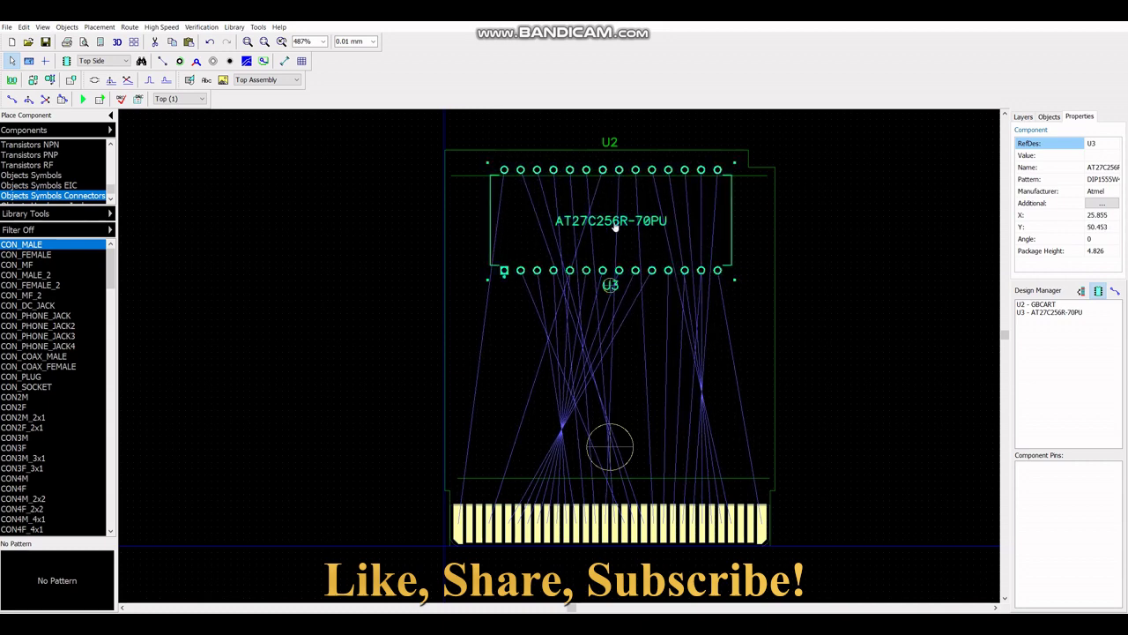
- Give U3's pin 2 pad and all similar pads a custom width of 2 mm
left_click(521, 272)
right_click(521, 272)
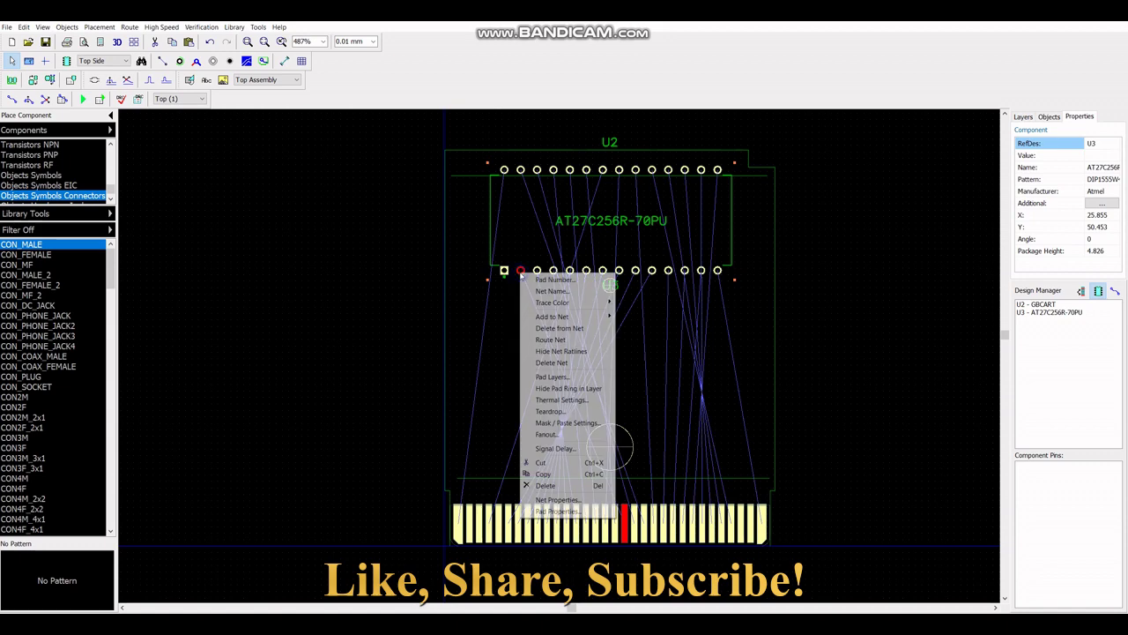
left_click(570, 511)
left_click(465, 231)
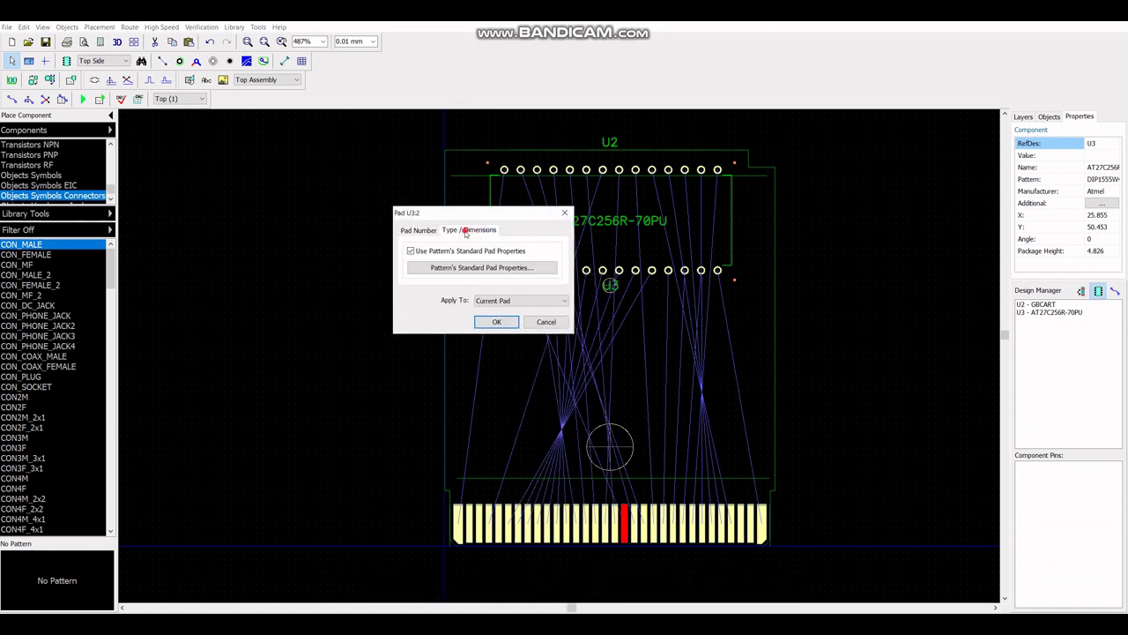
left_click(459, 253)
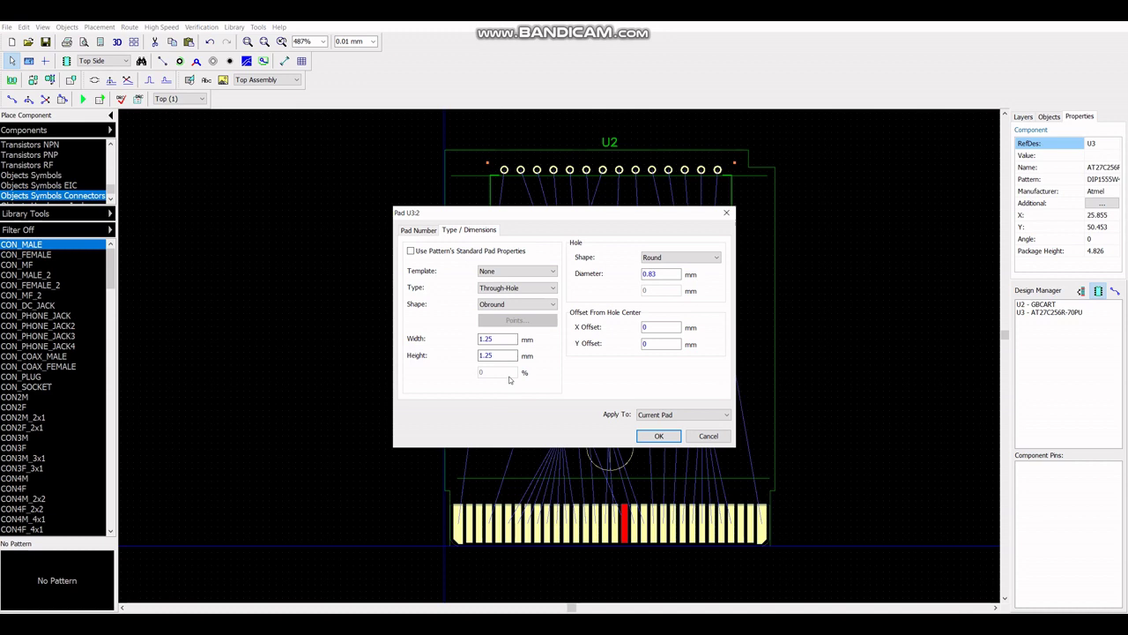
left_click_drag(502, 356, 436, 355)
left_click_drag(503, 339, 438, 344)
type("2")
left_click(659, 414)
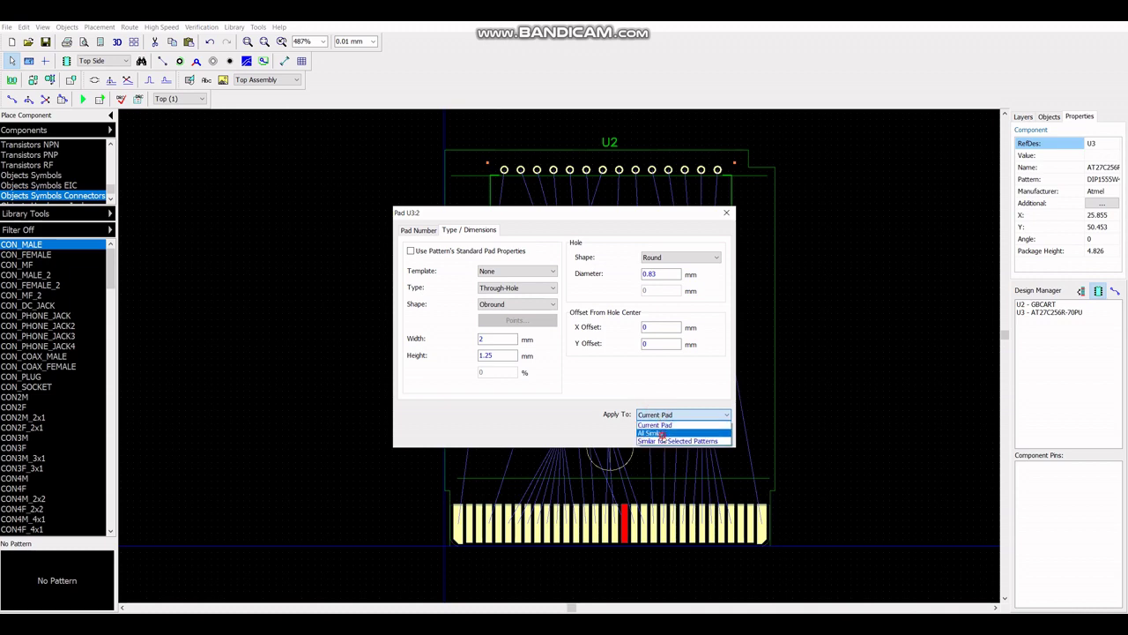
left_click(659, 433)
left_click(657, 435)
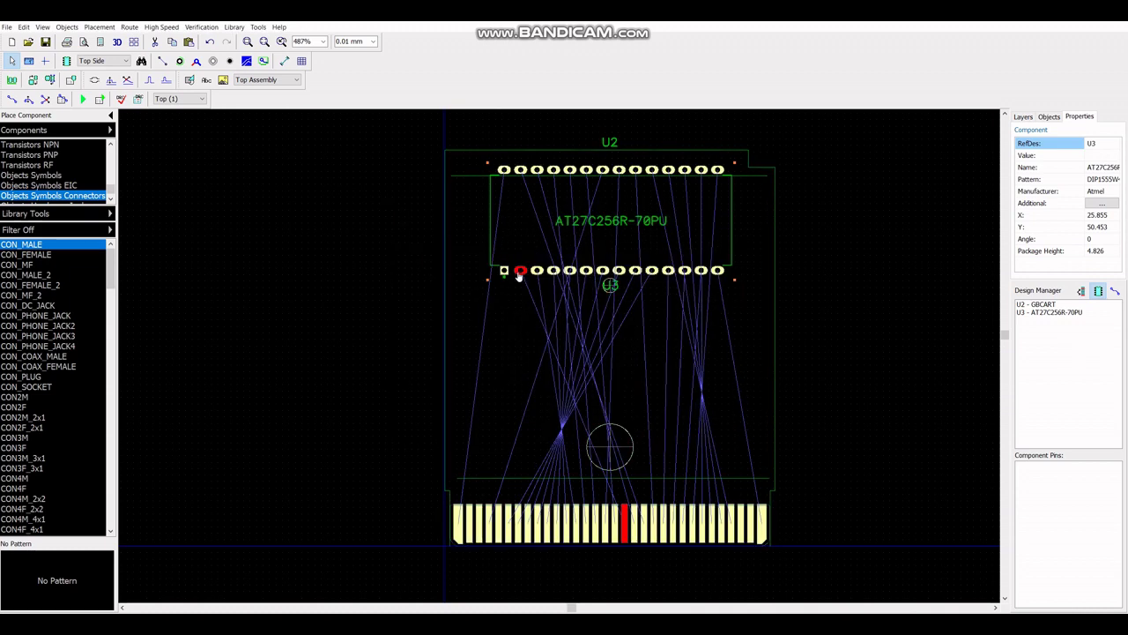
- Reopen the pin 2 pad properties to check its width and height, then confirm
right_click(520, 272)
left_click(556, 500)
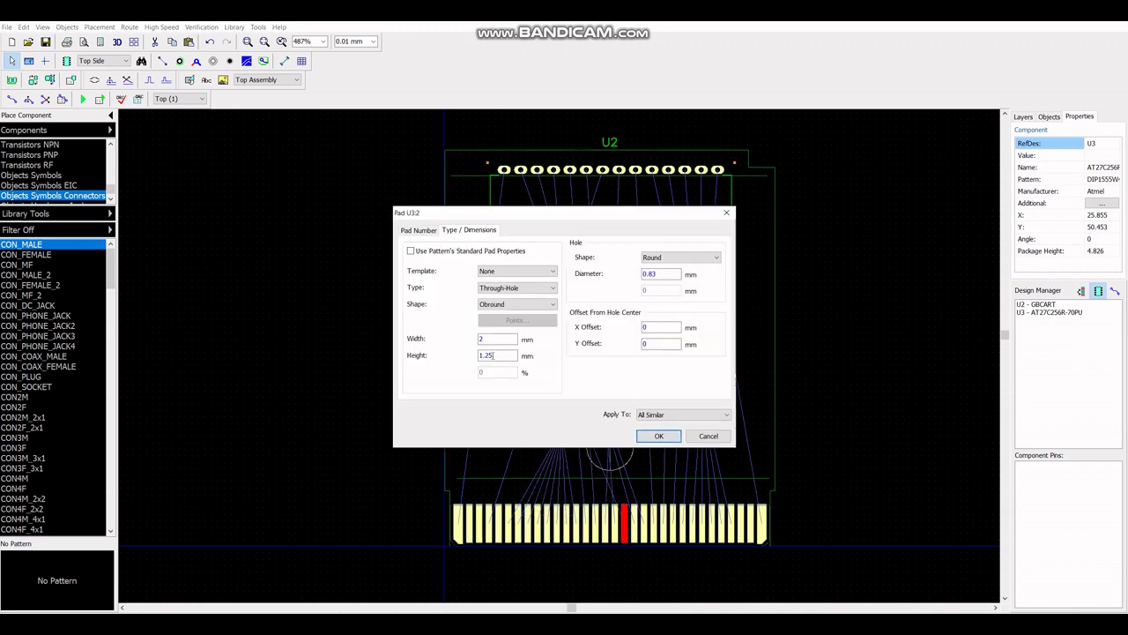
left_click_drag(502, 355, 430, 342)
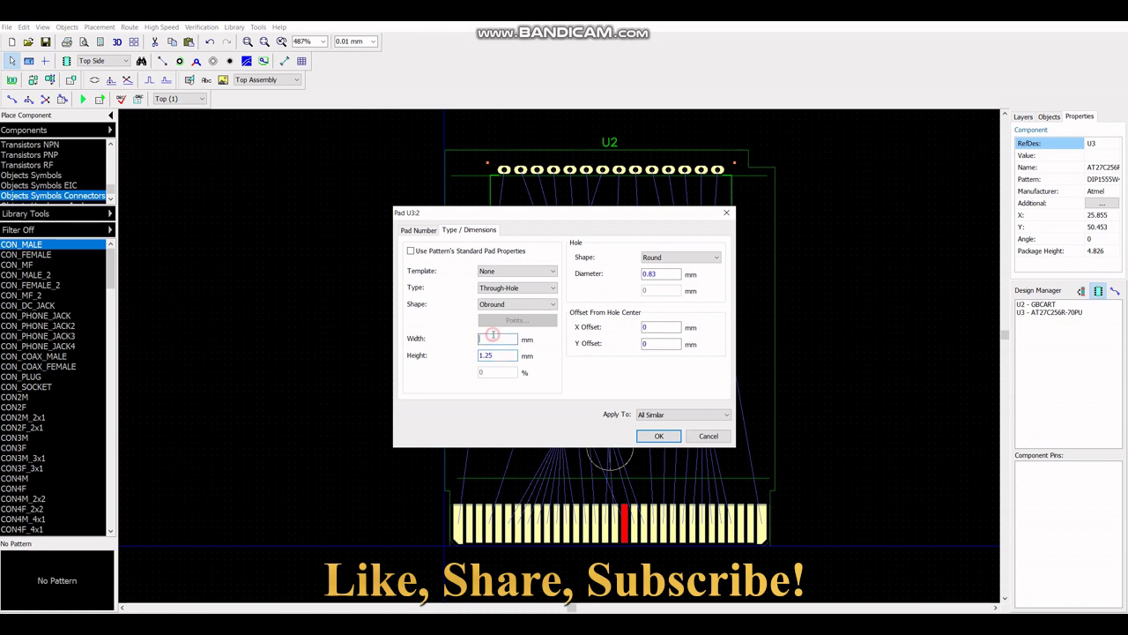
left_click(493, 336)
left_click_drag(499, 355, 440, 360)
left_click(658, 436)
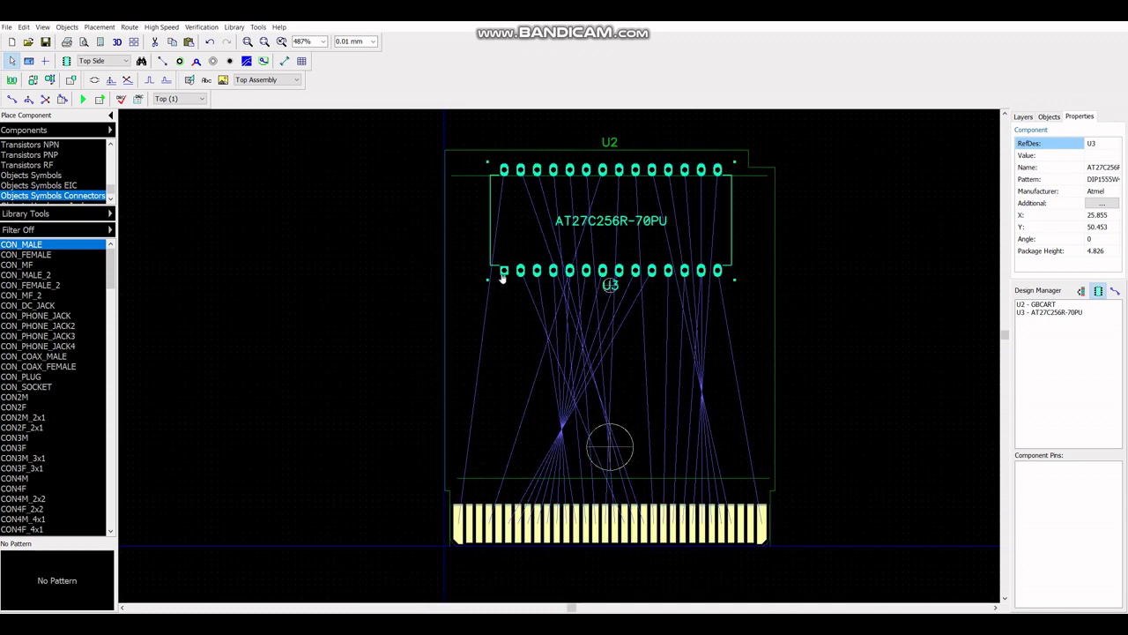
- Set the square pin 1 pad's height to 2 mm
right_click(504, 271)
left_click(545, 430)
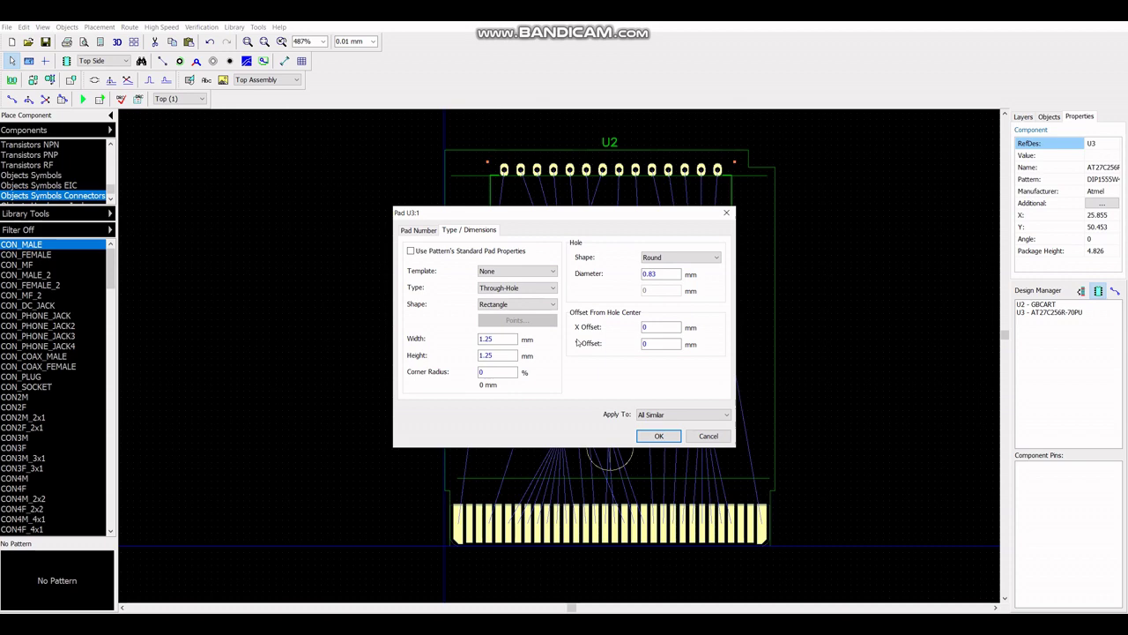
left_click_drag(501, 355, 435, 362)
type("2")
left_click(661, 437)
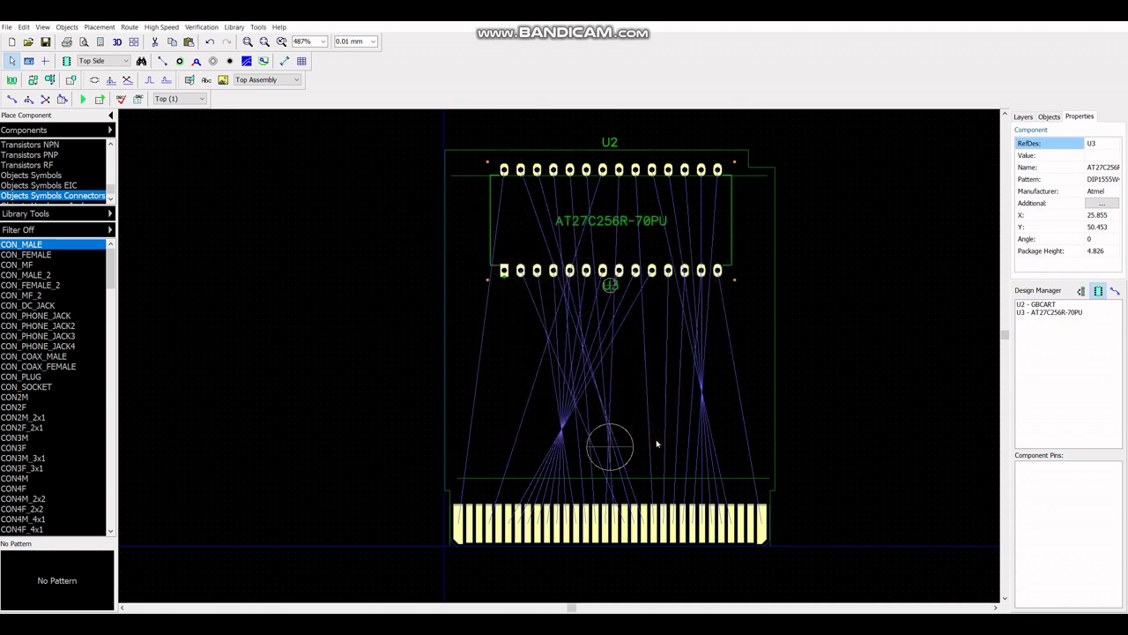
left_click(718, 345)
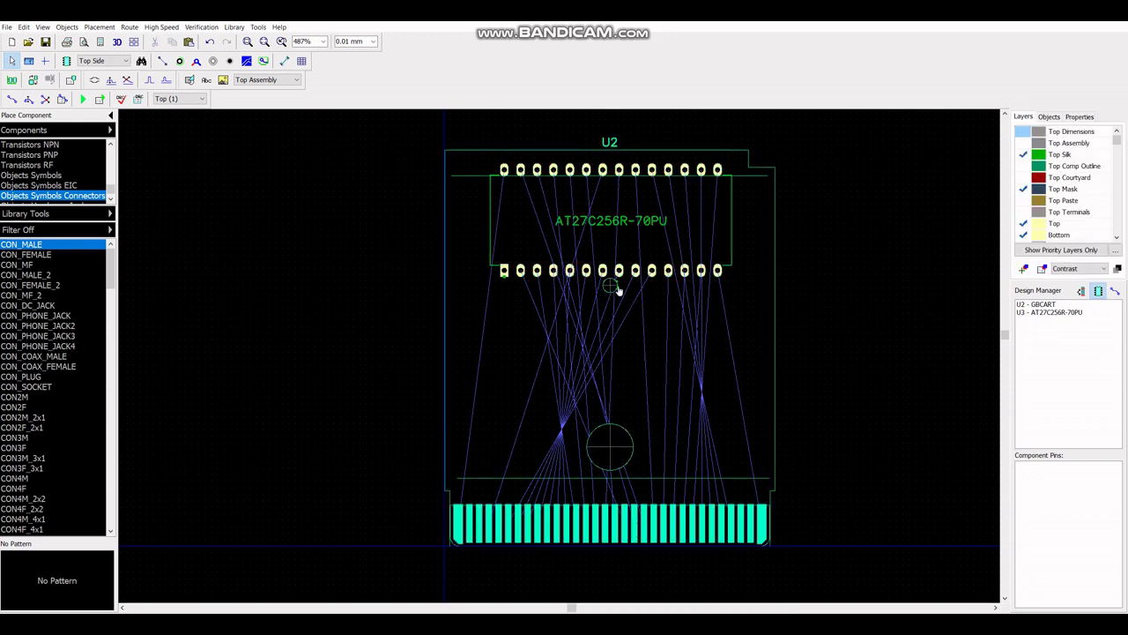
- Hide the EEPROM U3's reference designator and nudge the chip slightly left
right_click(627, 266)
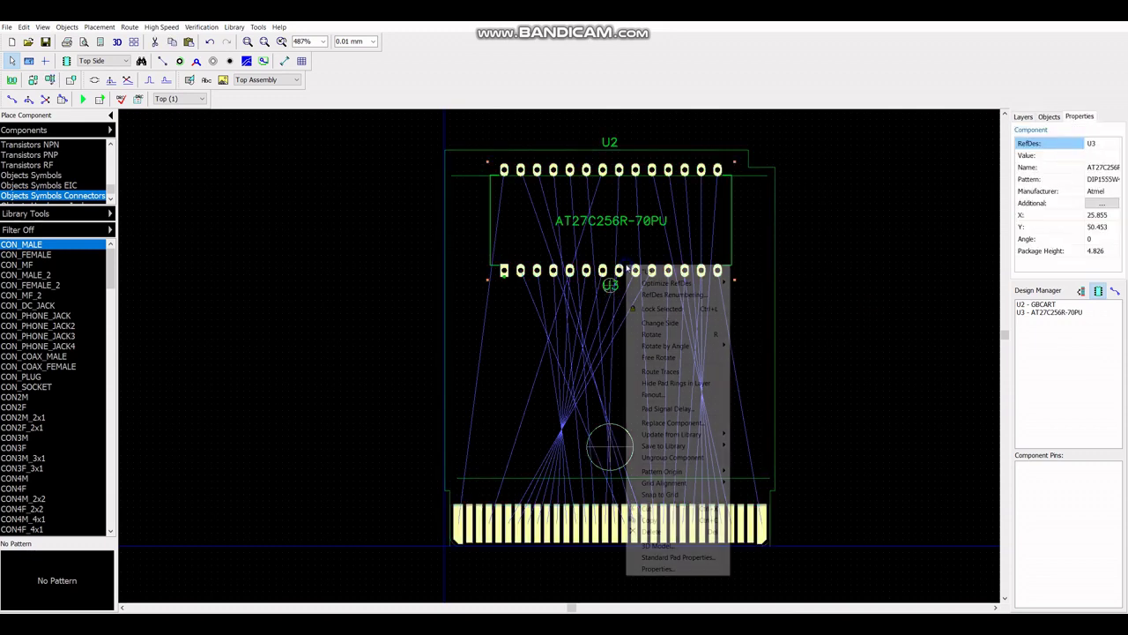
left_click(660, 568)
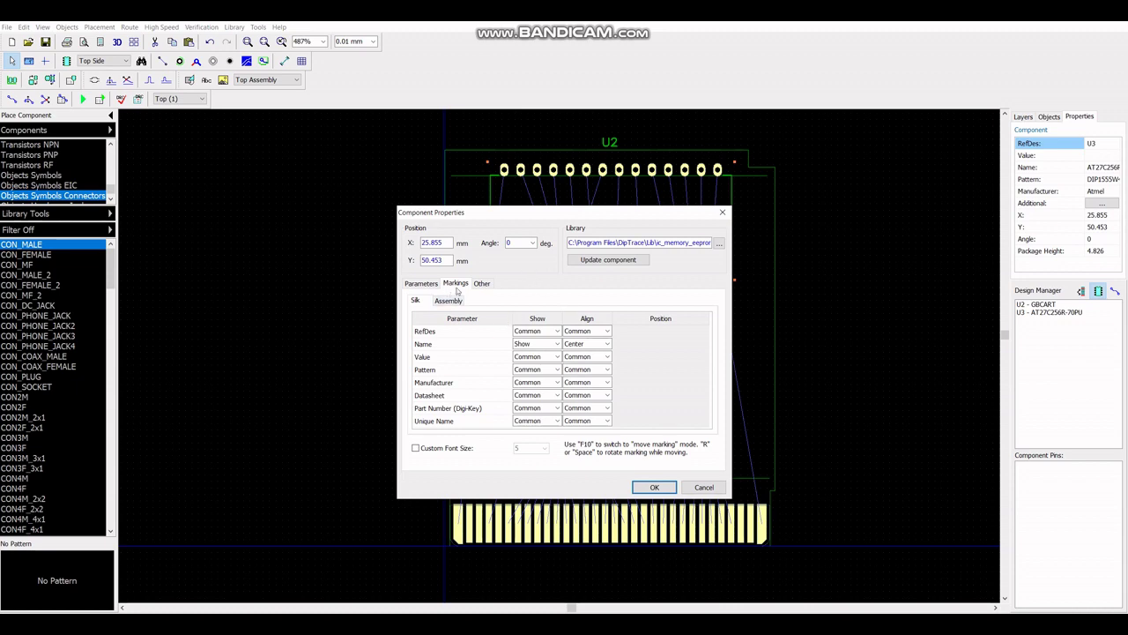
left_click(536, 330)
left_click(538, 356)
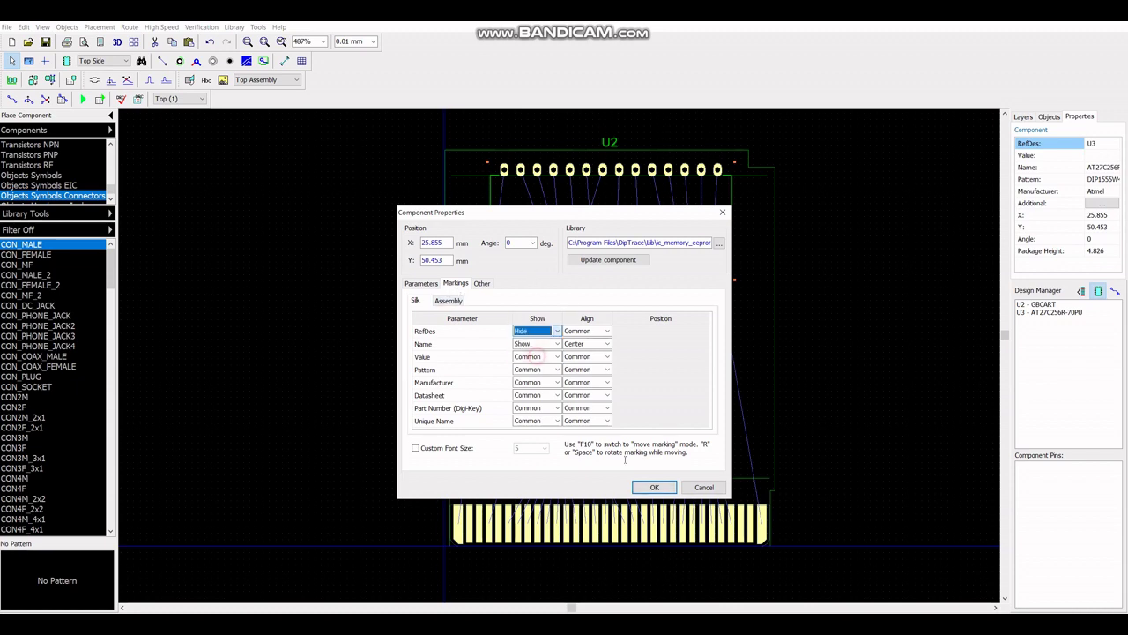
left_click(654, 488)
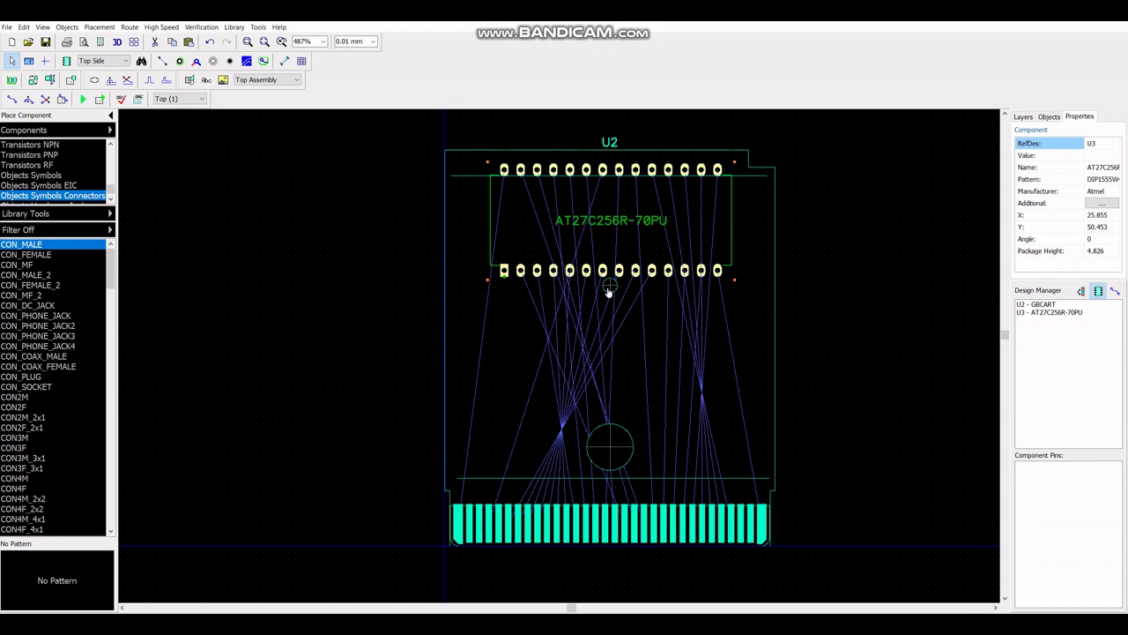
left_click_drag(551, 170, 550, 166)
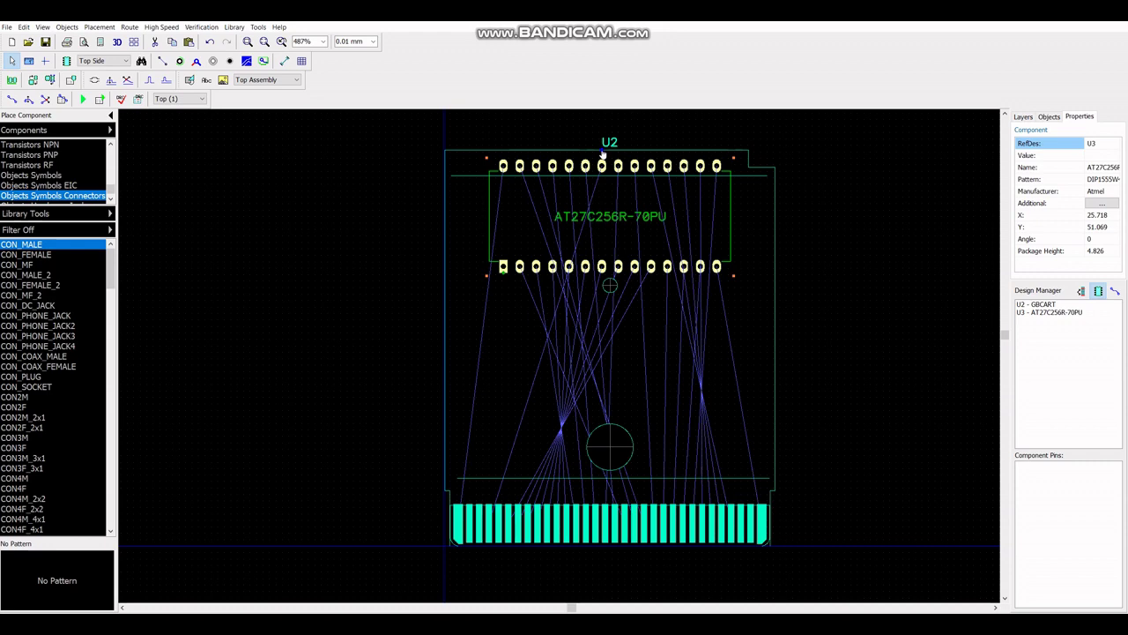
- Hide the cartridge connector U2's reference designator
right_click(603, 154)
left_click(612, 444)
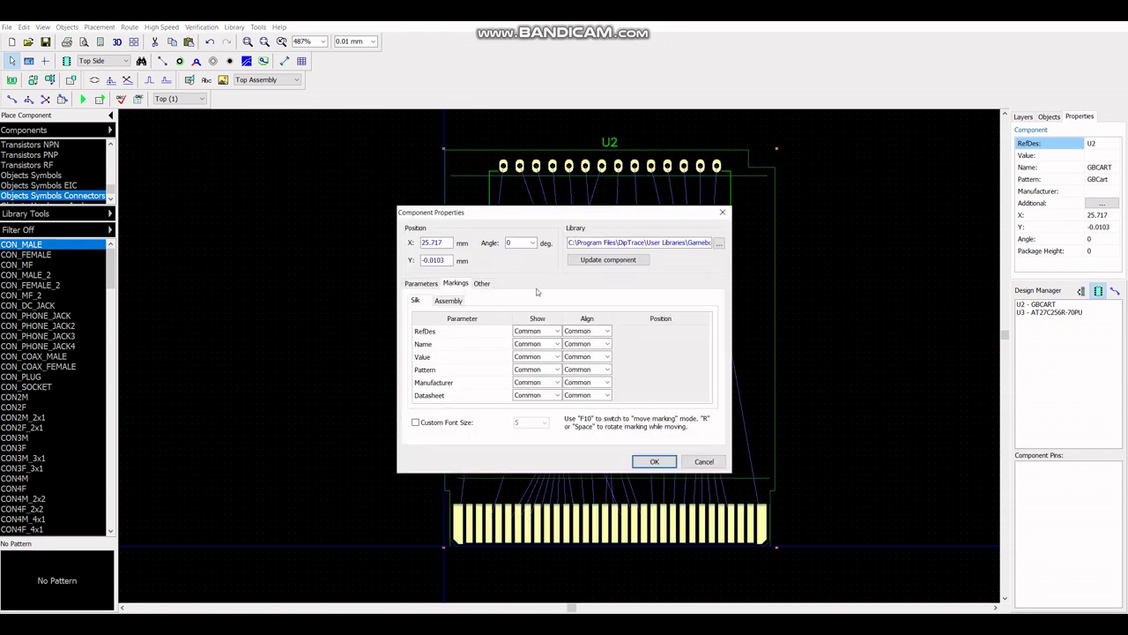
left_click(534, 331)
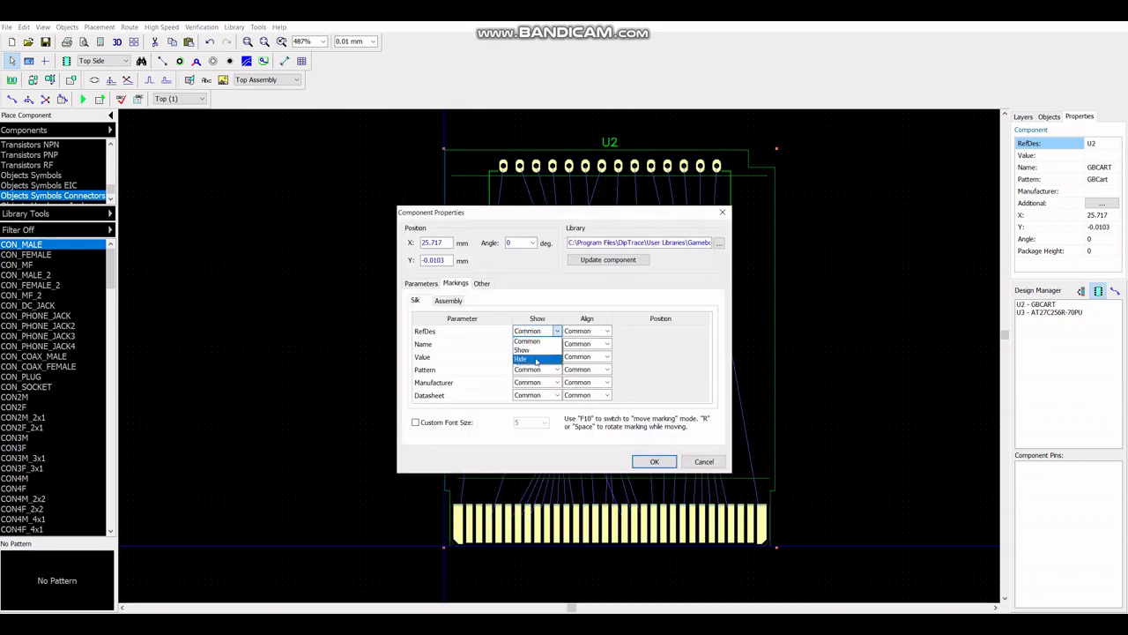
left_click(536, 360)
left_click(654, 461)
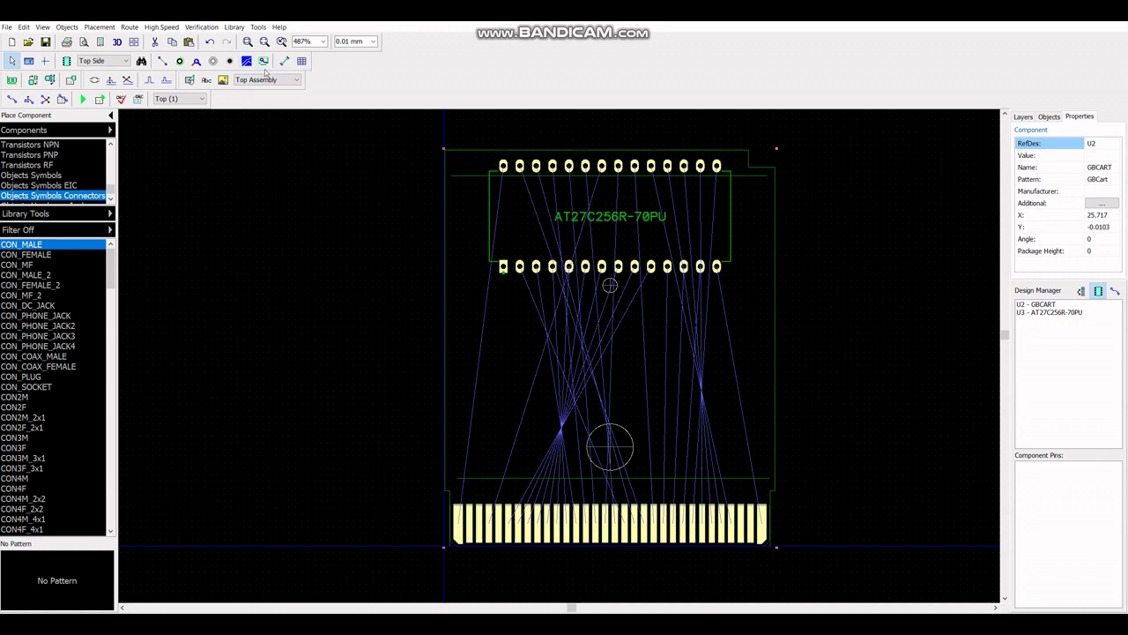
- Start a board outline and fix its first corner points on the cartridge outline's left side
left_click(264, 62)
scroll(456, 558, "up", 12)
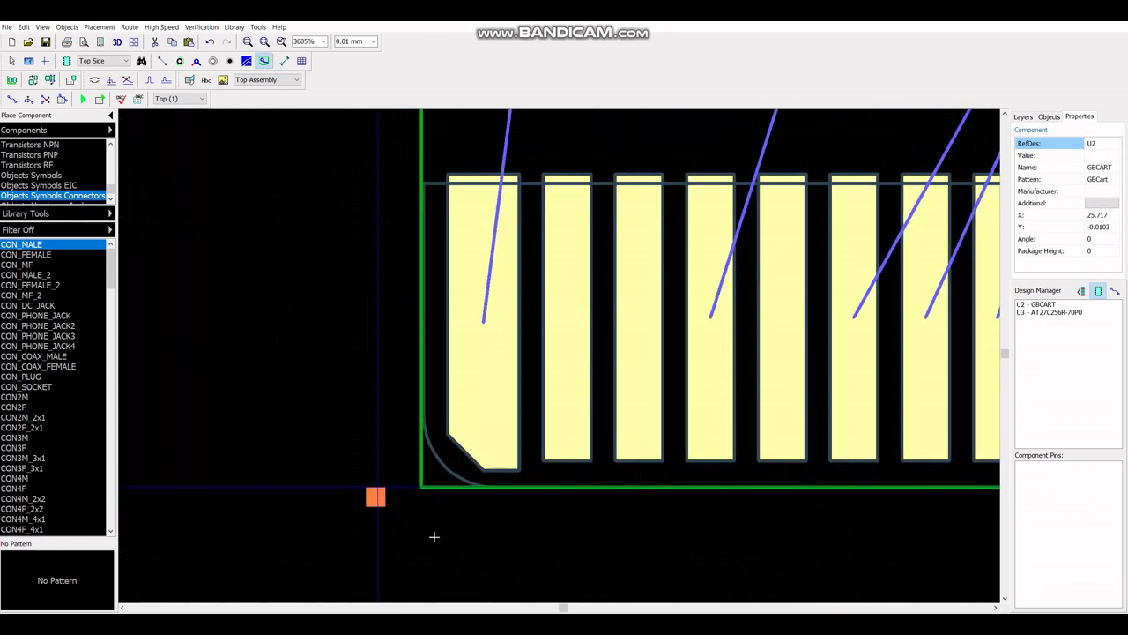
scroll(414, 434, "up", 6)
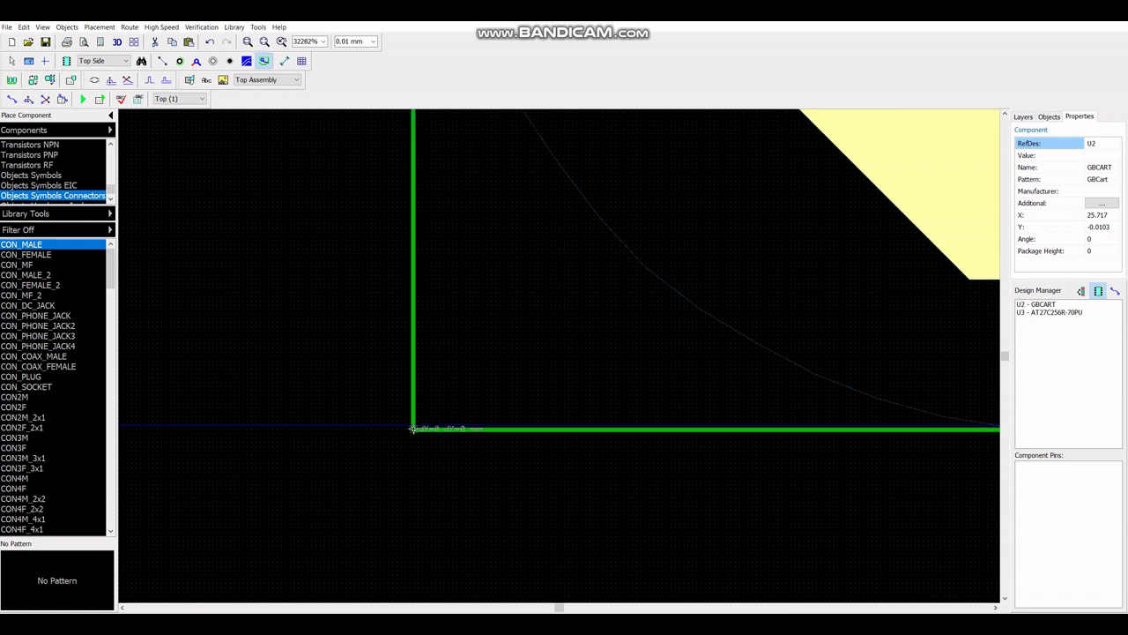
scroll(405, 318, "down", 10)
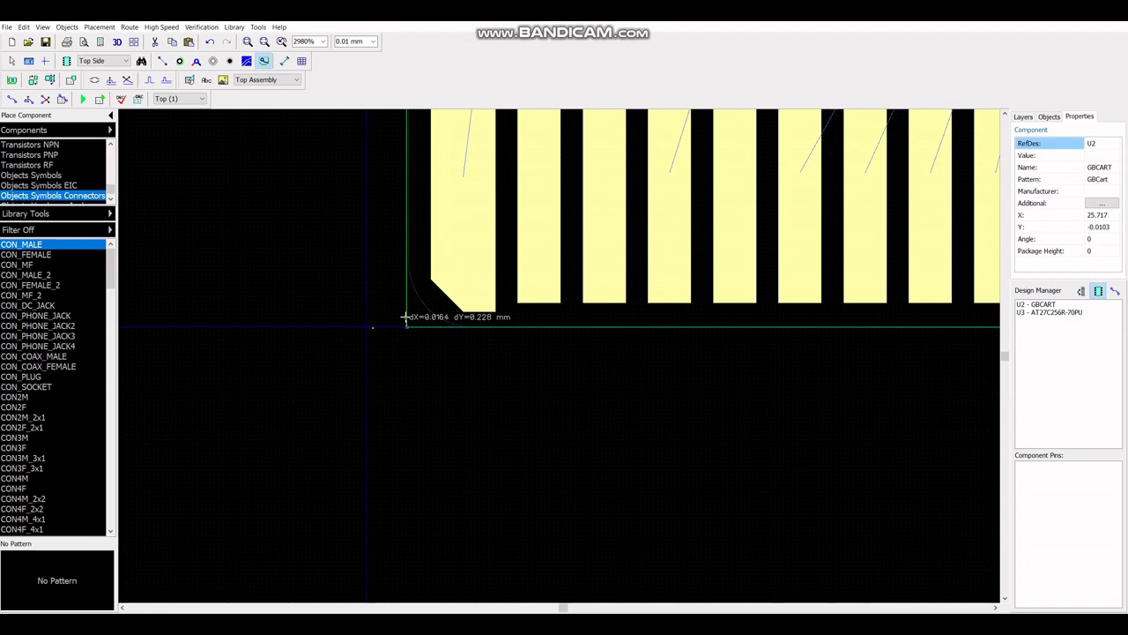
scroll(401, 316, "down", 4)
scroll(386, 227, "up", 6)
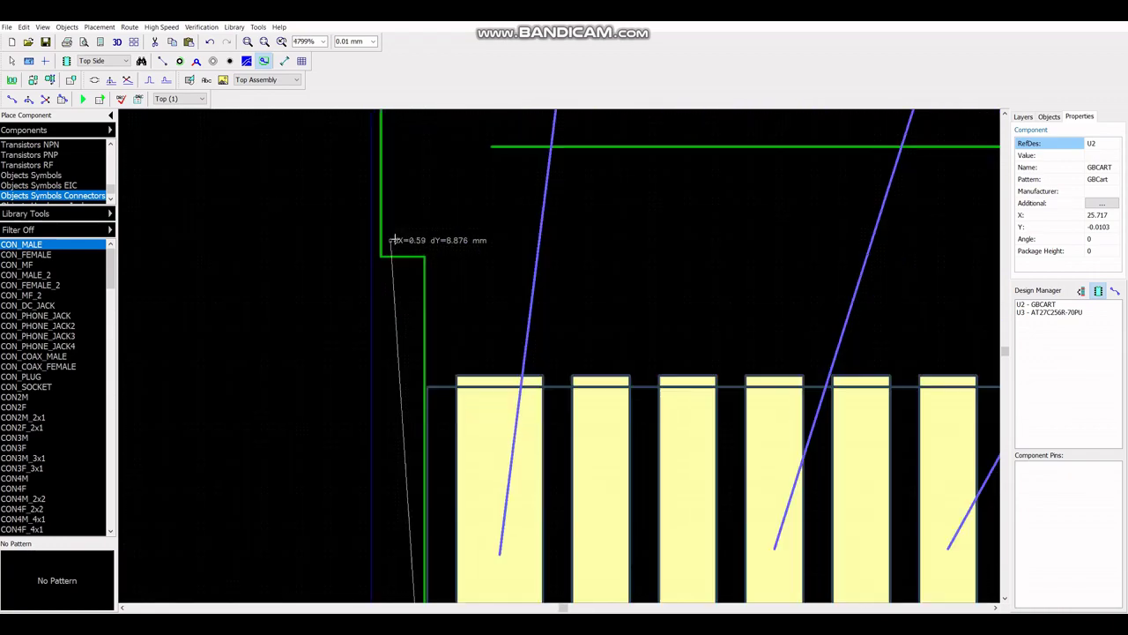
scroll(393, 240, "up", 8)
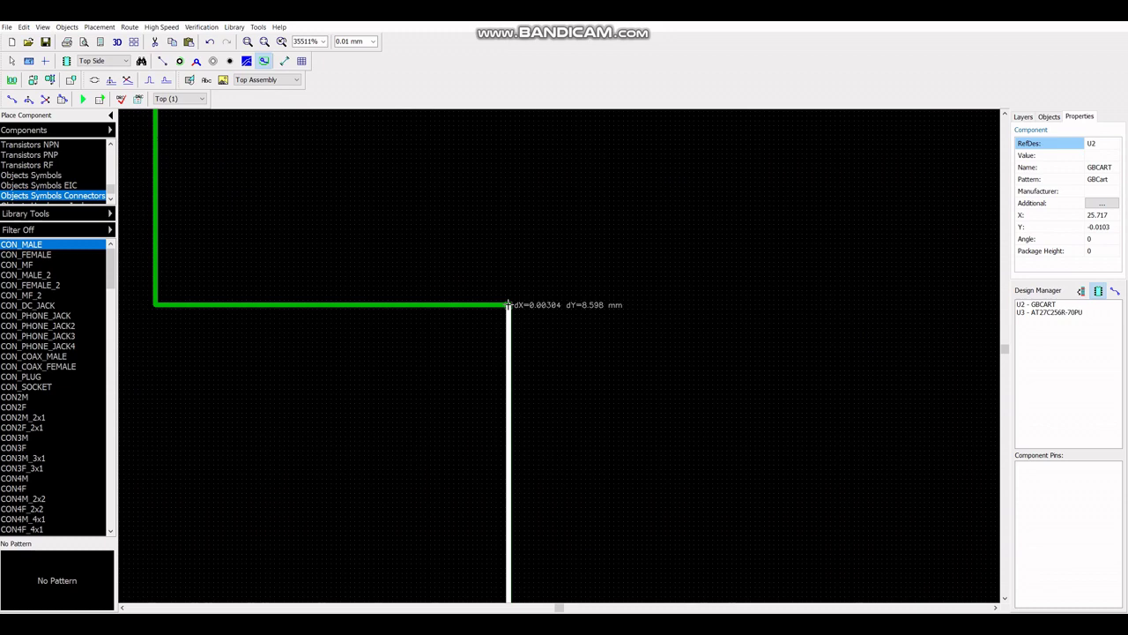
left_click(508, 303)
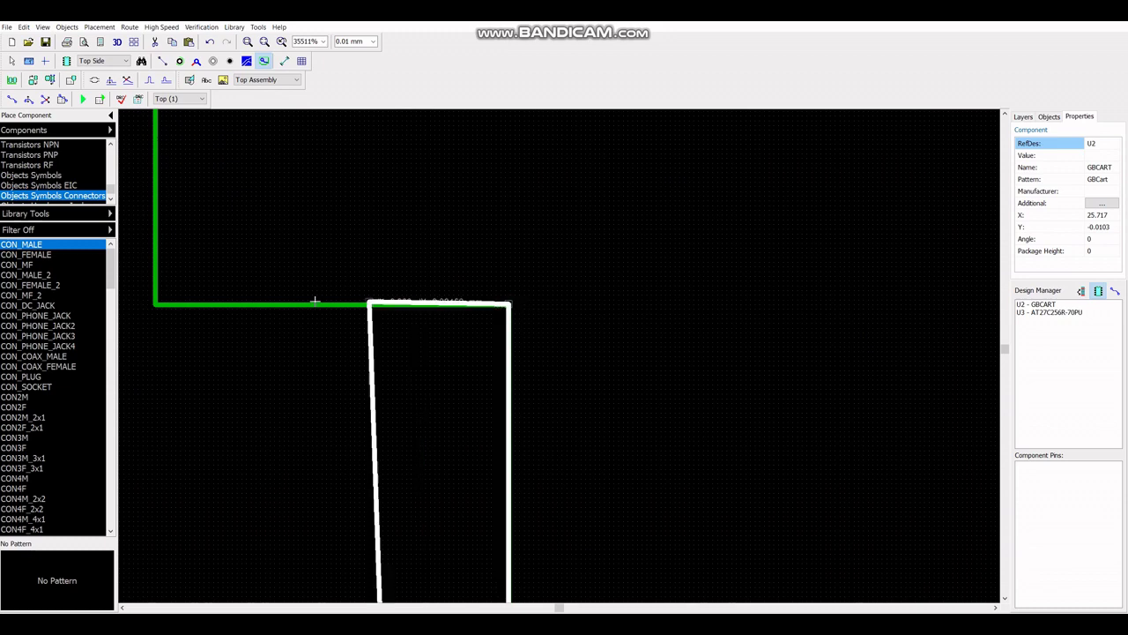
left_click(154, 305)
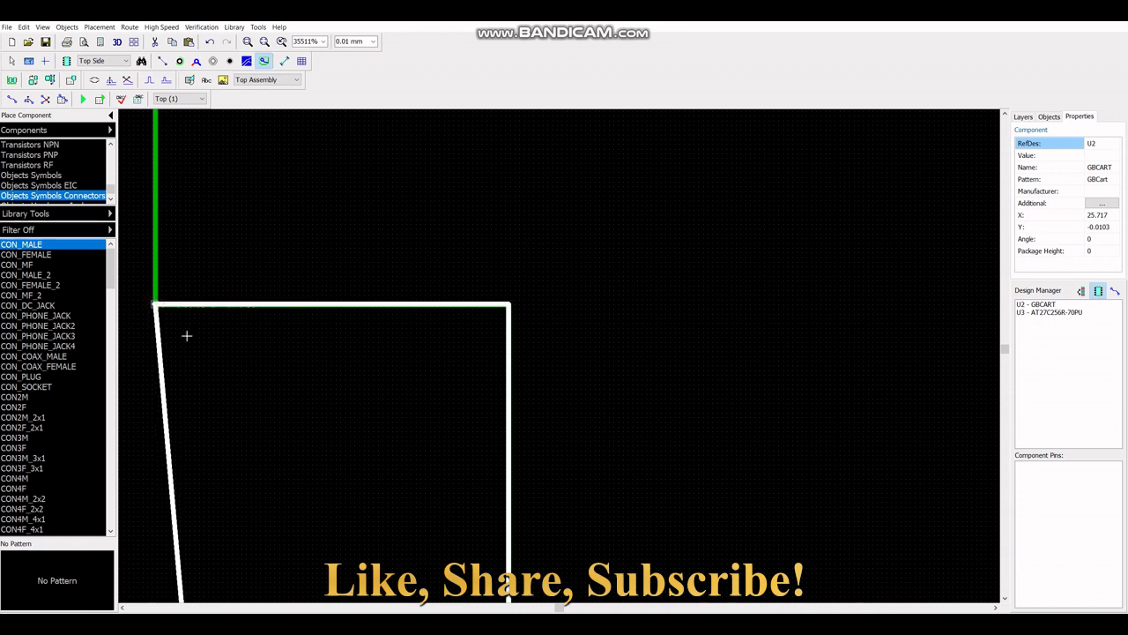
- Extend the board outline along the cartridge's top edge
scroll(223, 388, "down", 10)
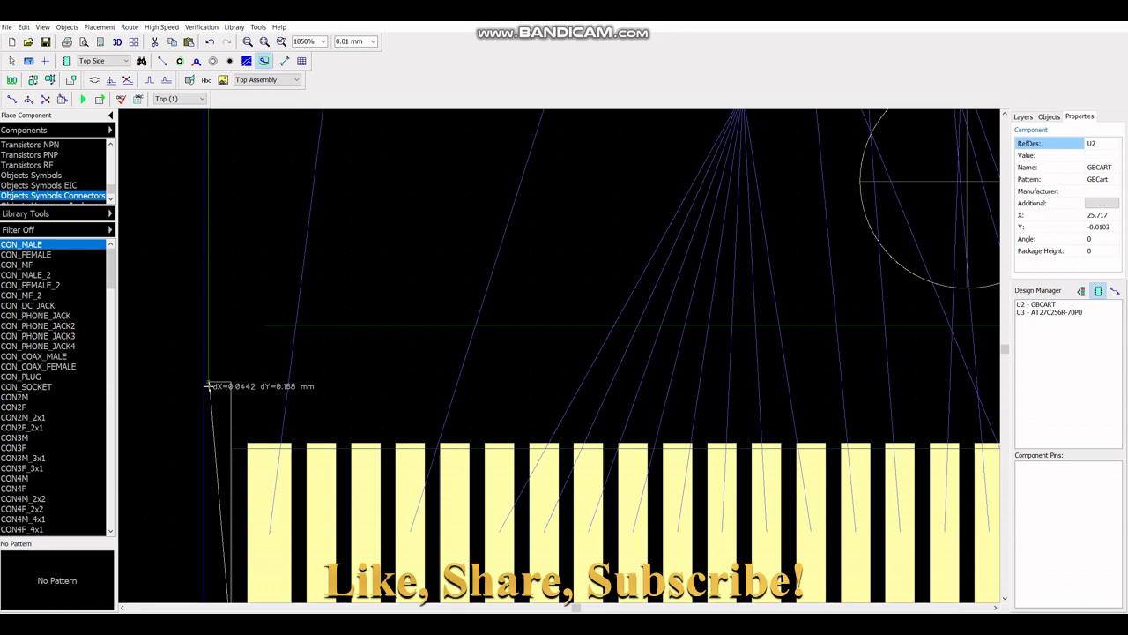
scroll(212, 386, "down", 5)
scroll(209, 234, "up", 7)
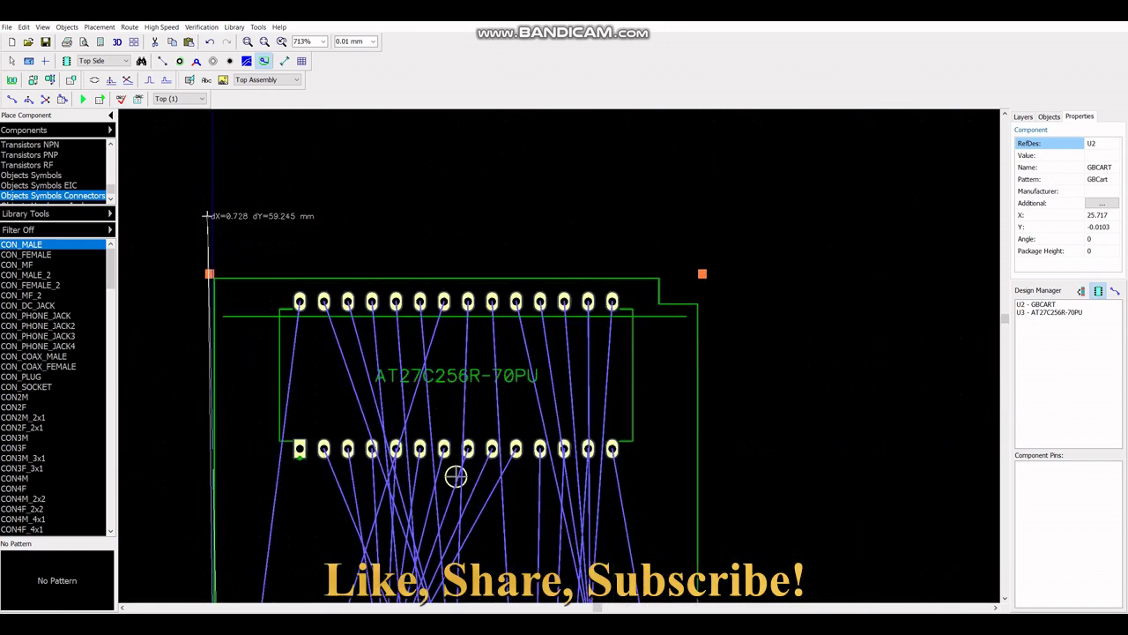
scroll(216, 267, "up", 8)
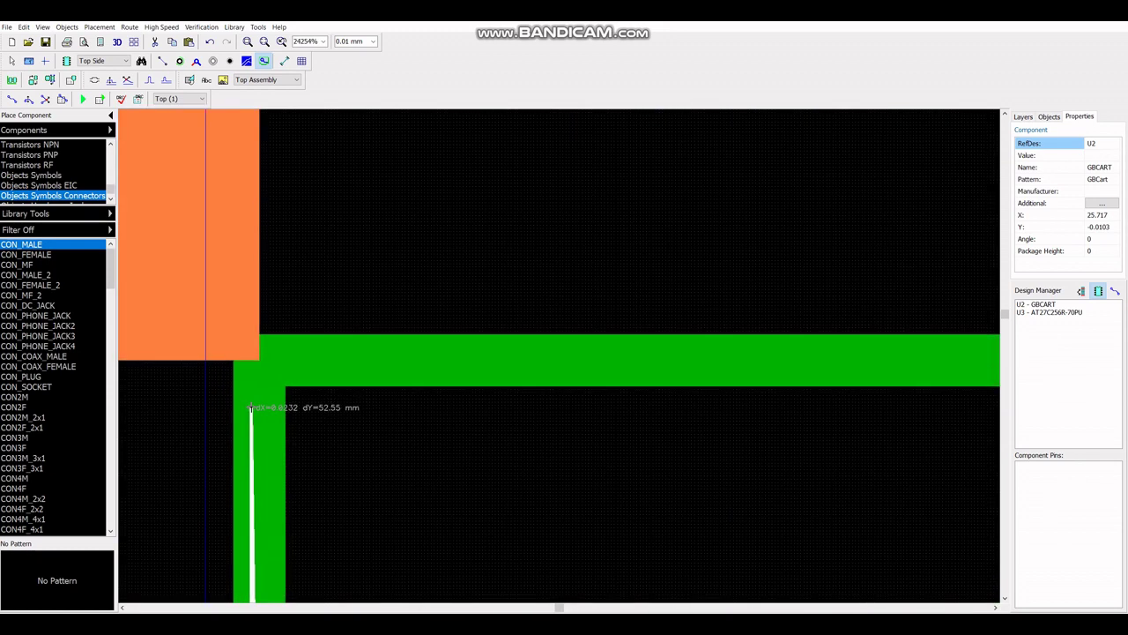
scroll(259, 381, "up", 4)
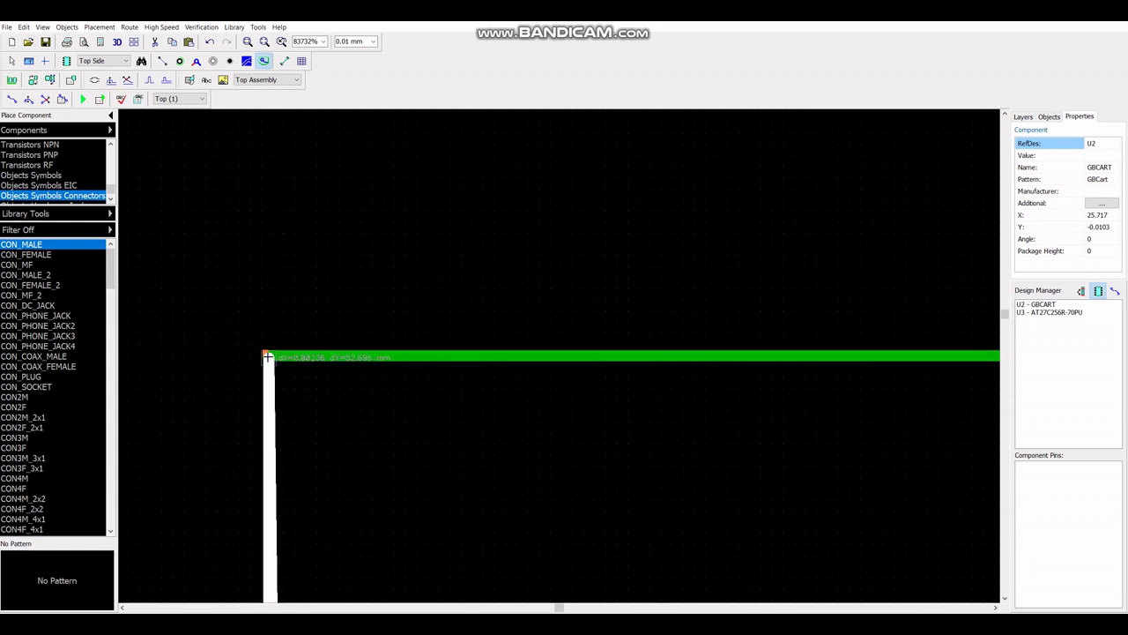
mouse_move(267, 355)
left_mouse_down()
mouse_move(291, 355)
mouse_move(227, 354)
mouse_move(270, 357)
left_mouse_up()
scroll(268, 356, "down", 8)
left_click_drag(268, 356, 1039, 432)
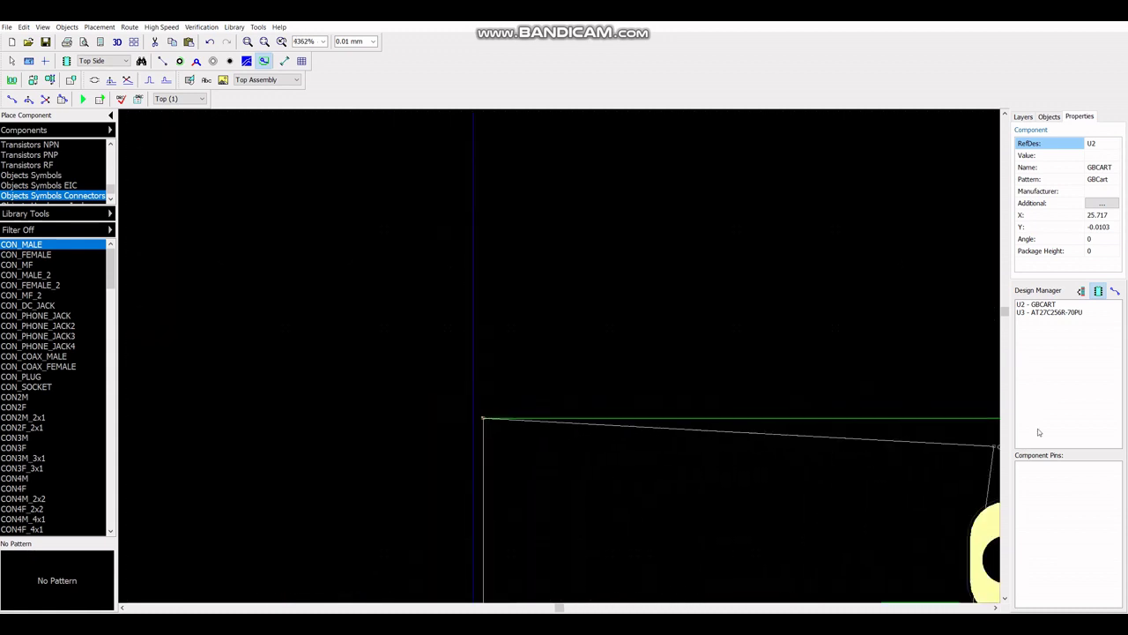
- Align the outline's top-right corner onto the green cartridge edge
scroll(1004, 447, "down", 12)
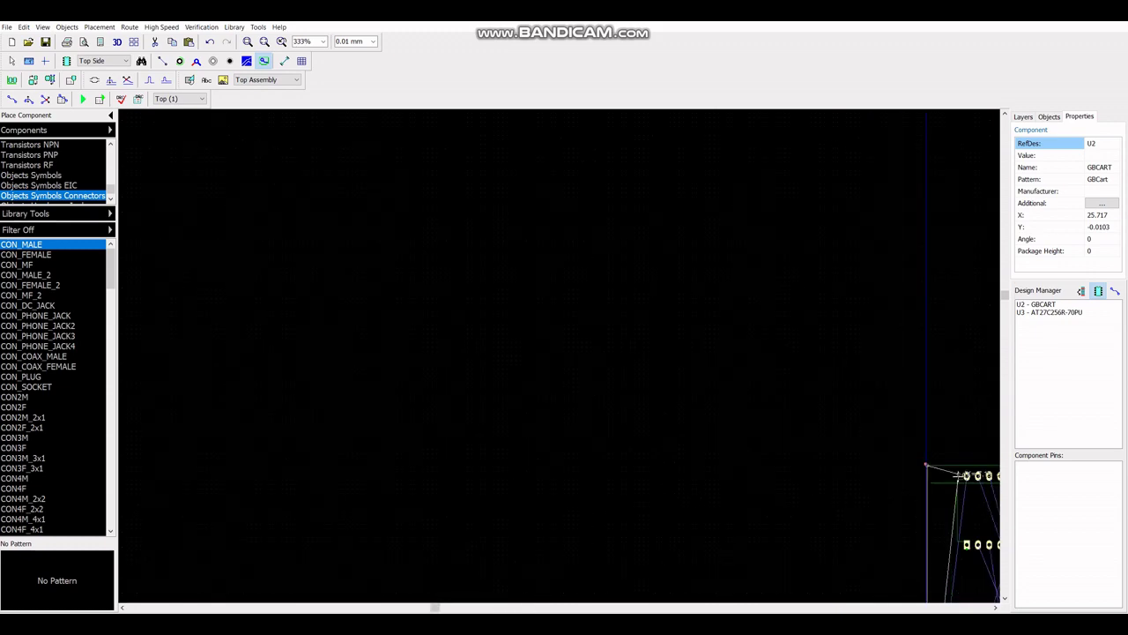
scroll(990, 476, "up", 3)
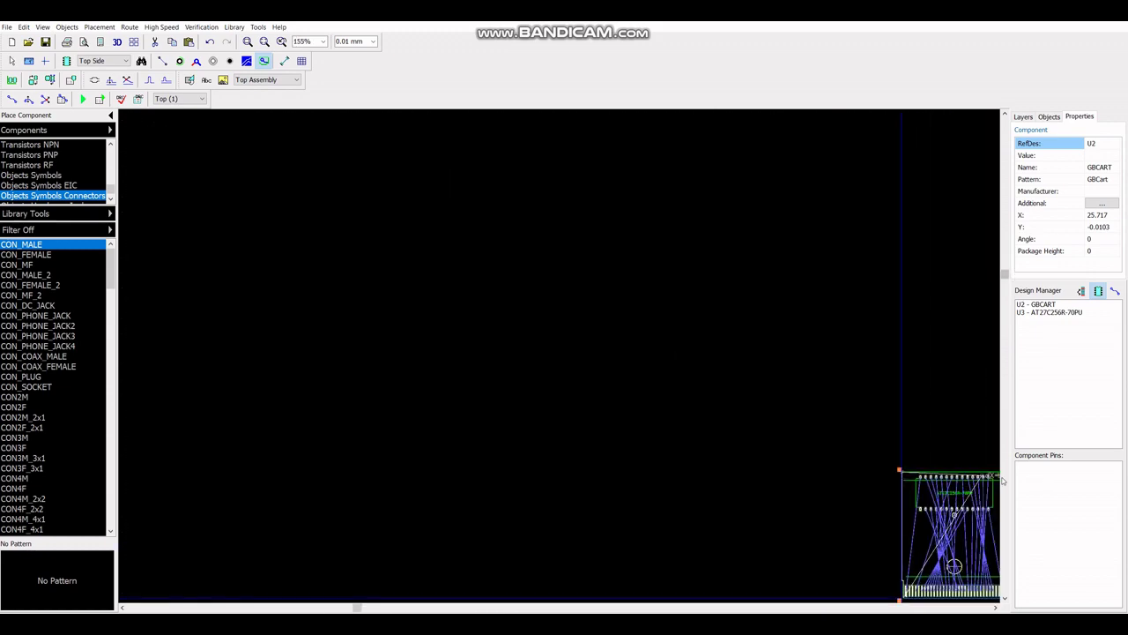
scroll(990, 476, "down", 2)
scroll(991, 481, "up", 8)
scroll(990, 485, "up", 10)
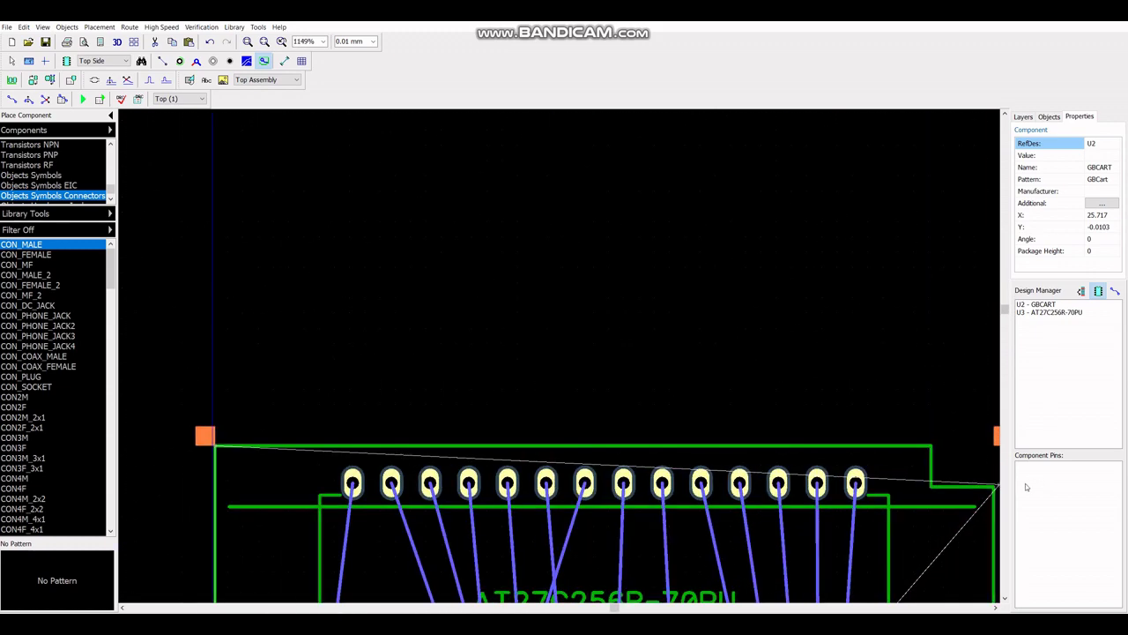
scroll(895, 368, "up", 6)
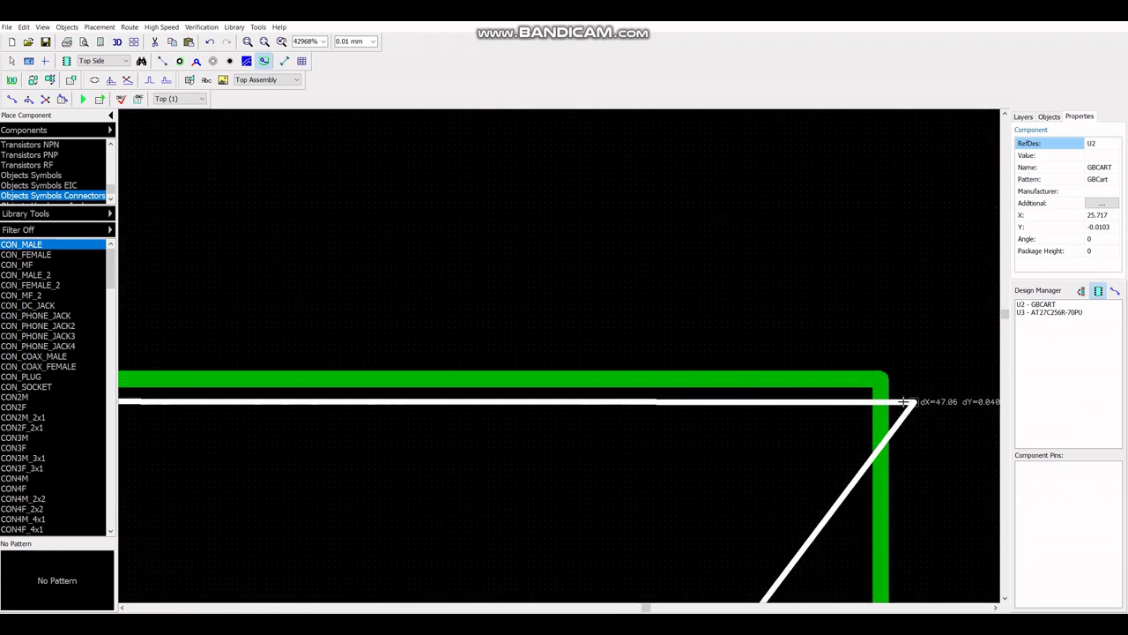
left_click_drag(883, 364, 883, 361)
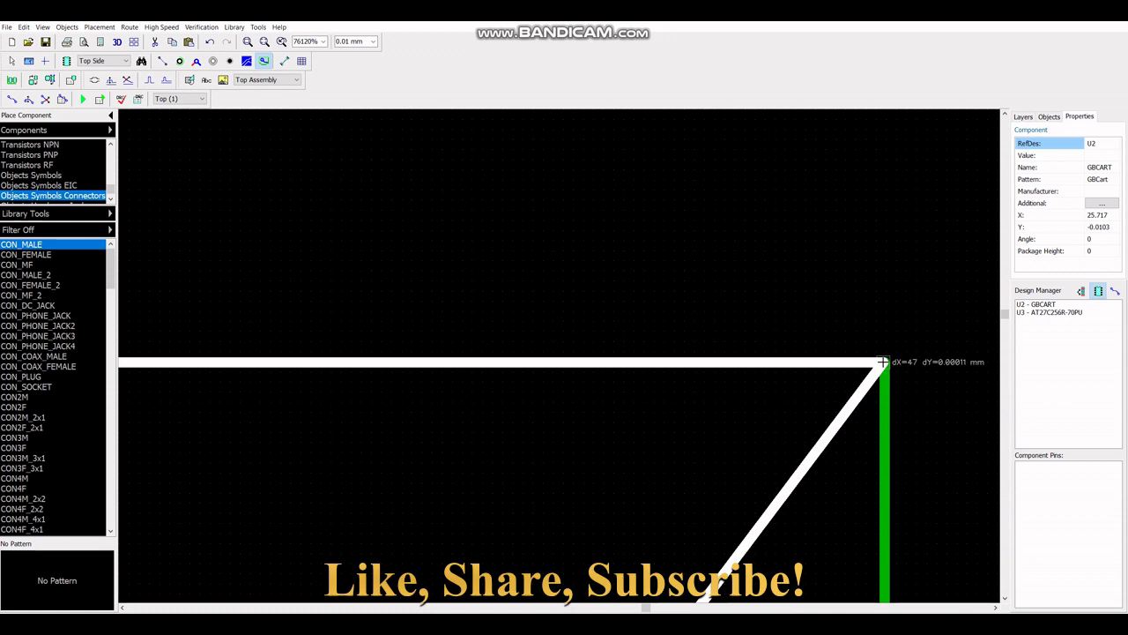
- Carry the outline down the right side and fix a corner point beside the connector
scroll(901, 373, "down", 6)
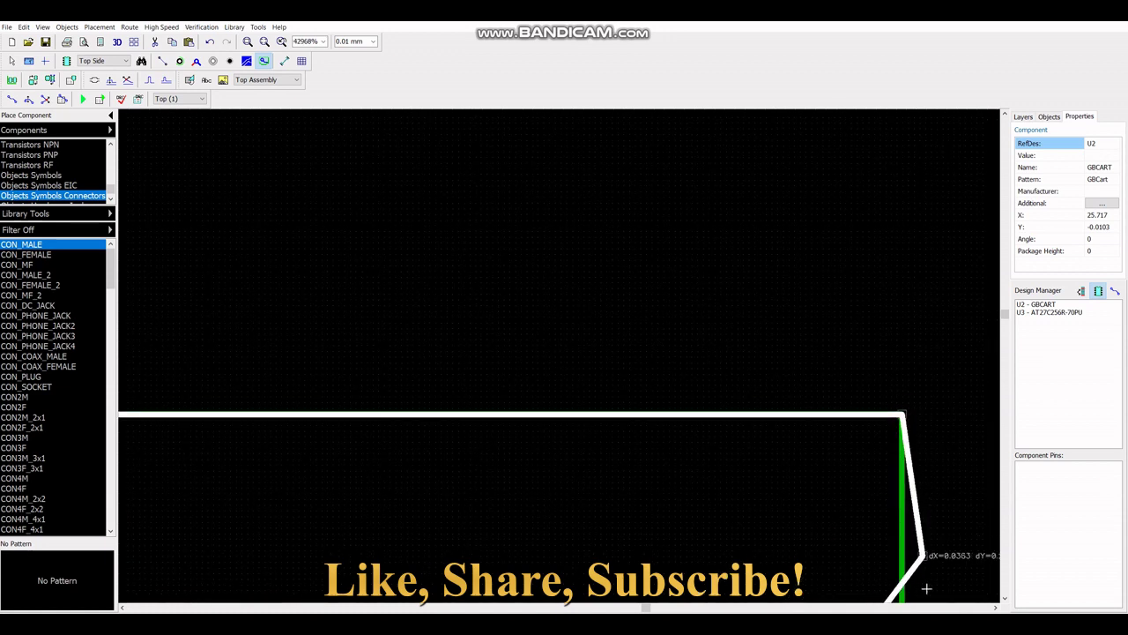
scroll(925, 592, "down", 7)
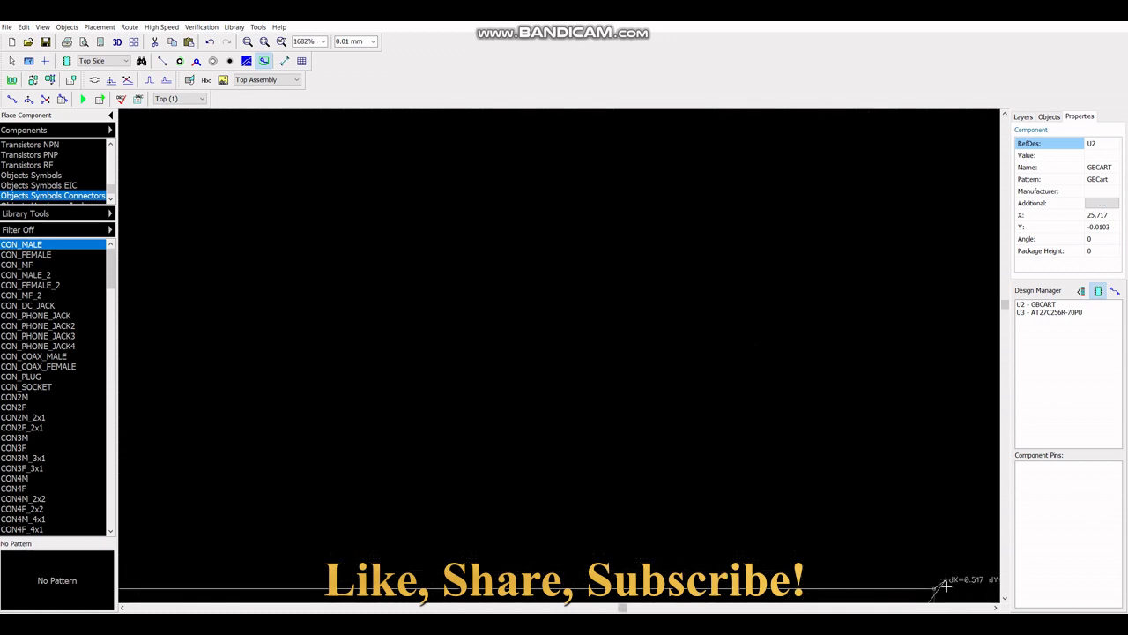
left_click_drag(936, 593, 1007, 585)
scroll(891, 533, "up", 11)
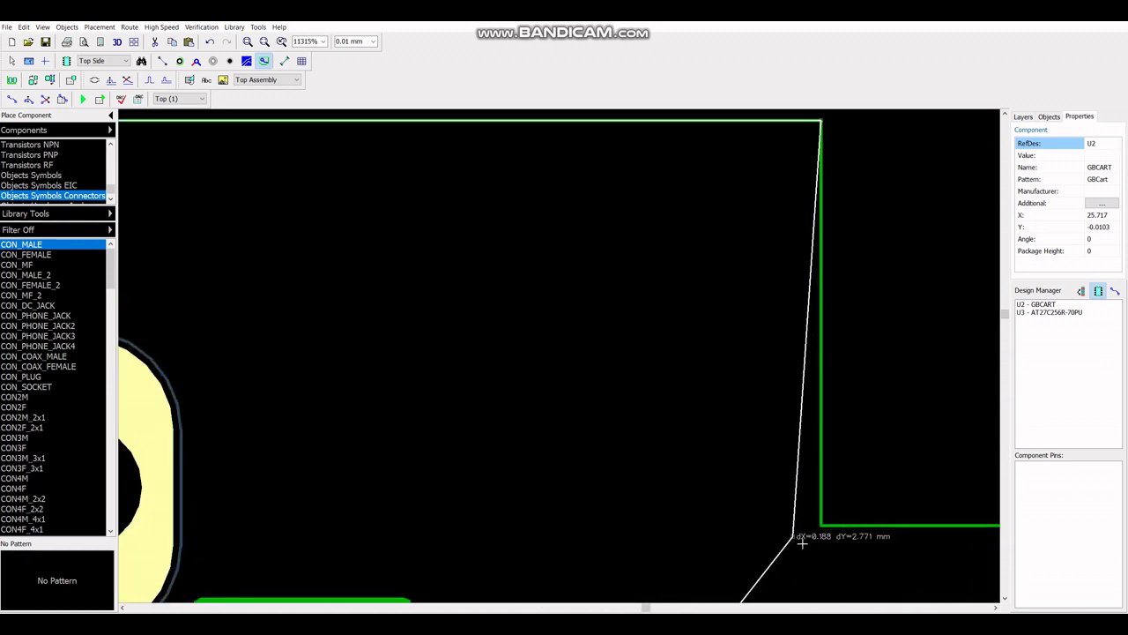
scroll(838, 521, "up", 2)
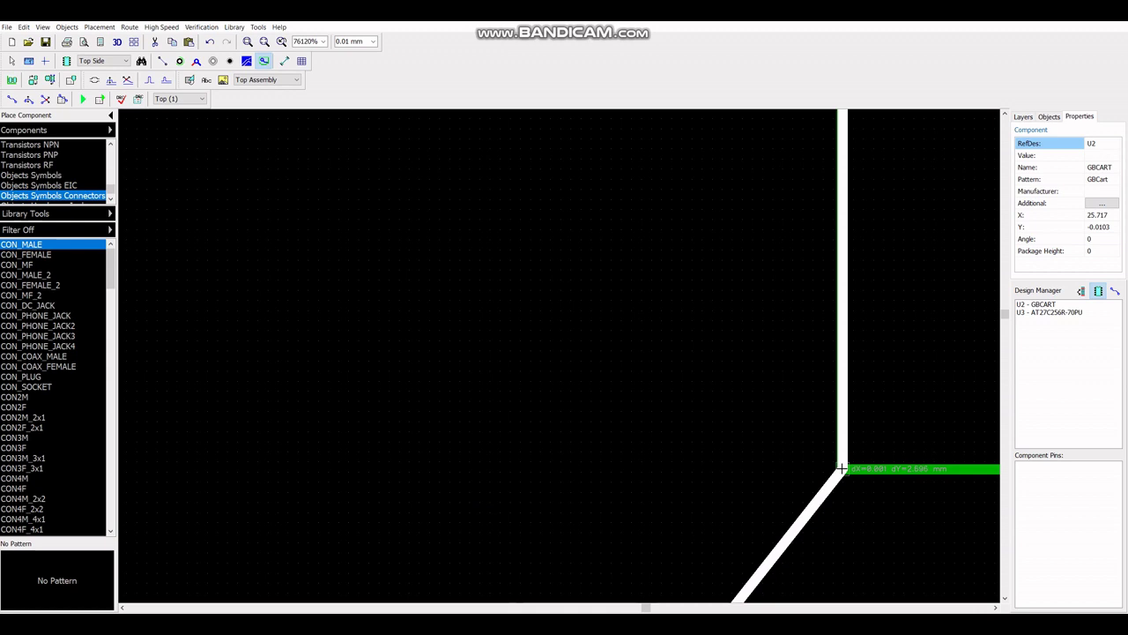
scroll(907, 535, "up", 1)
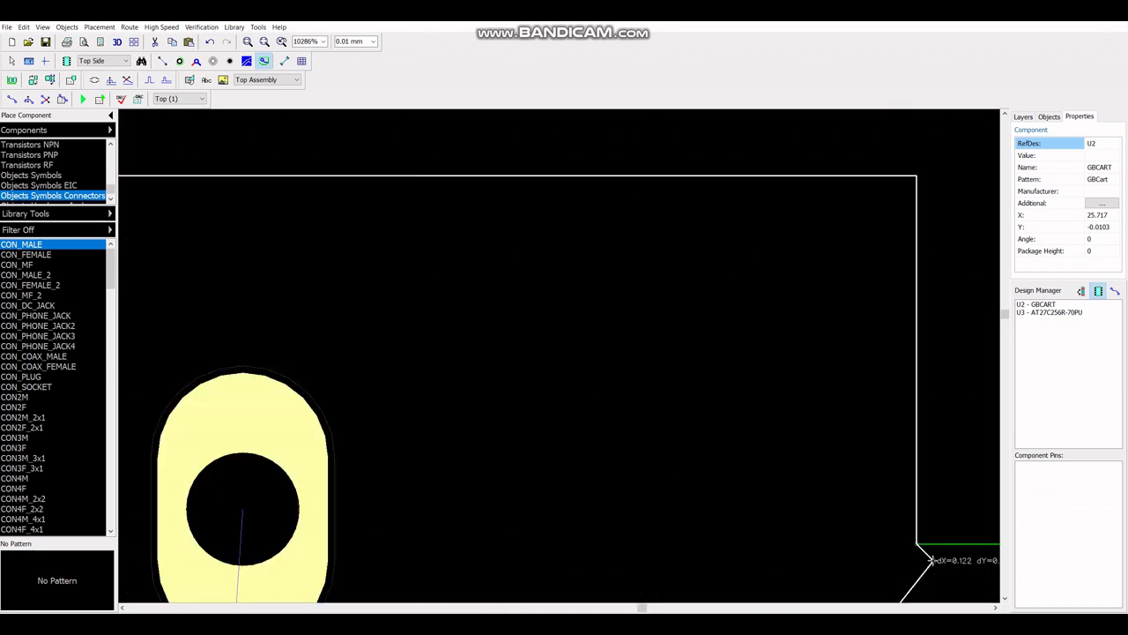
scroll(929, 560, "down", 8)
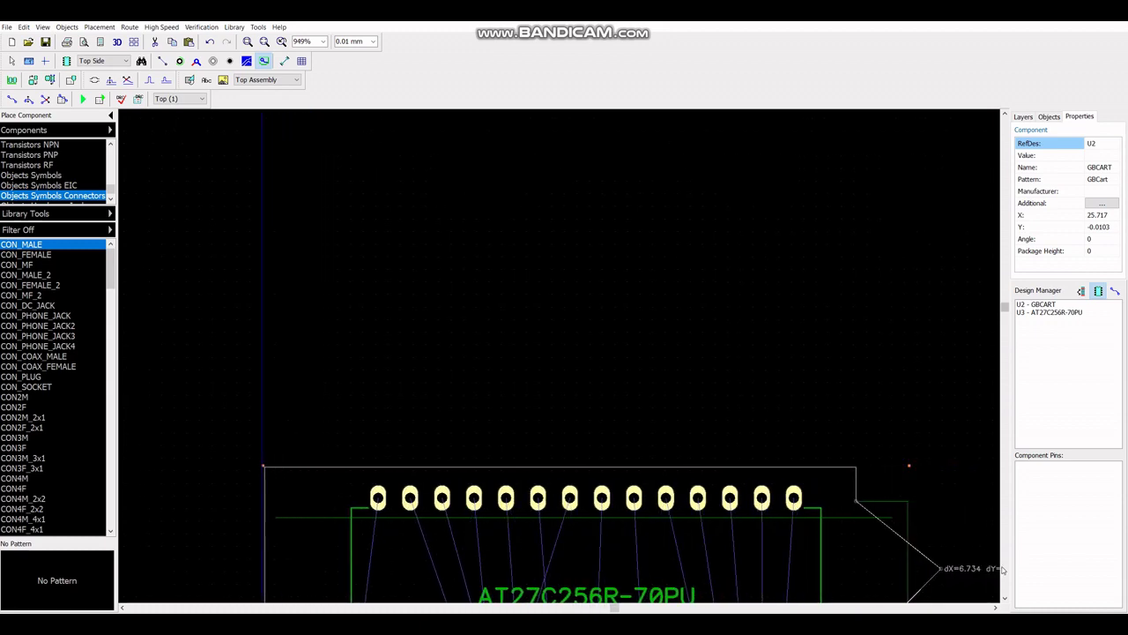
scroll(829, 507, "up", 6)
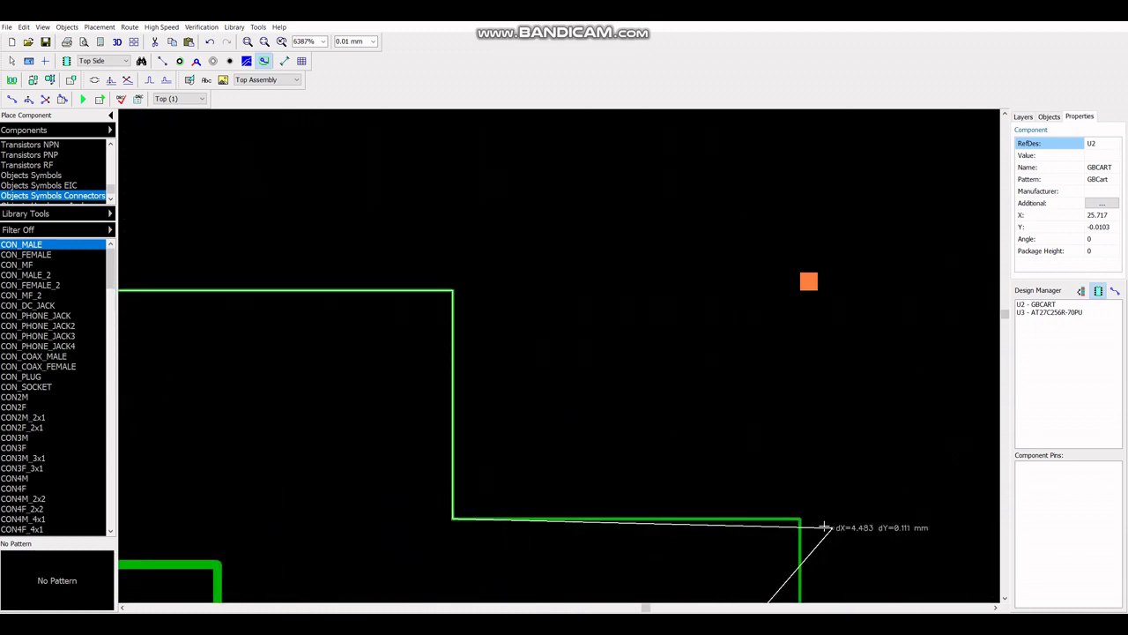
scroll(825, 527, "up", 5)
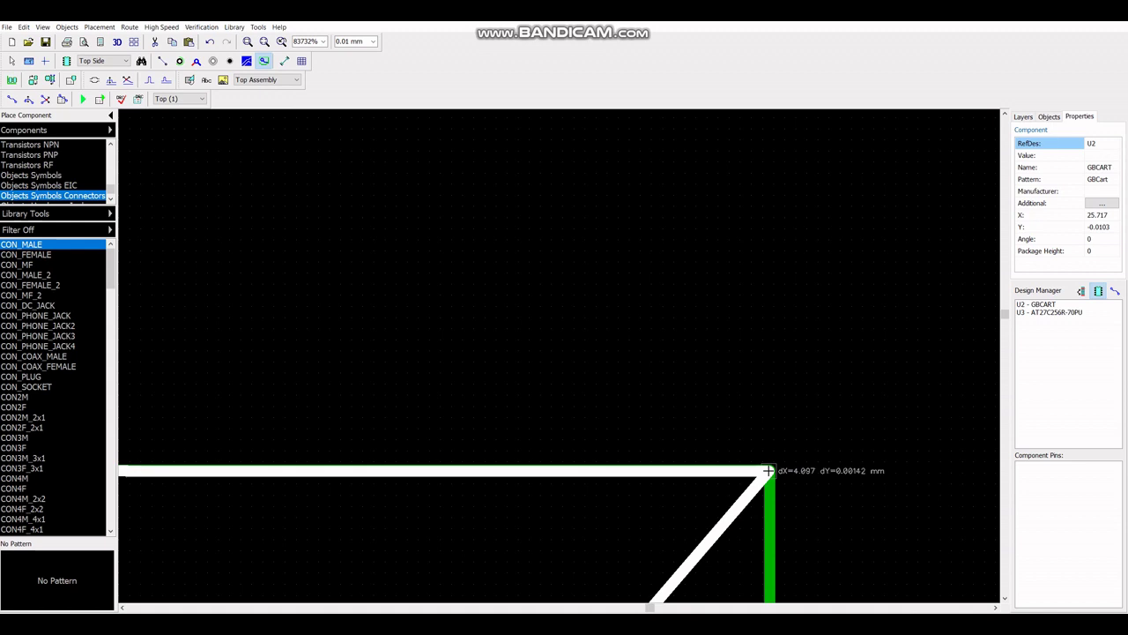
left_click(767, 471)
scroll(834, 564, "down", 6)
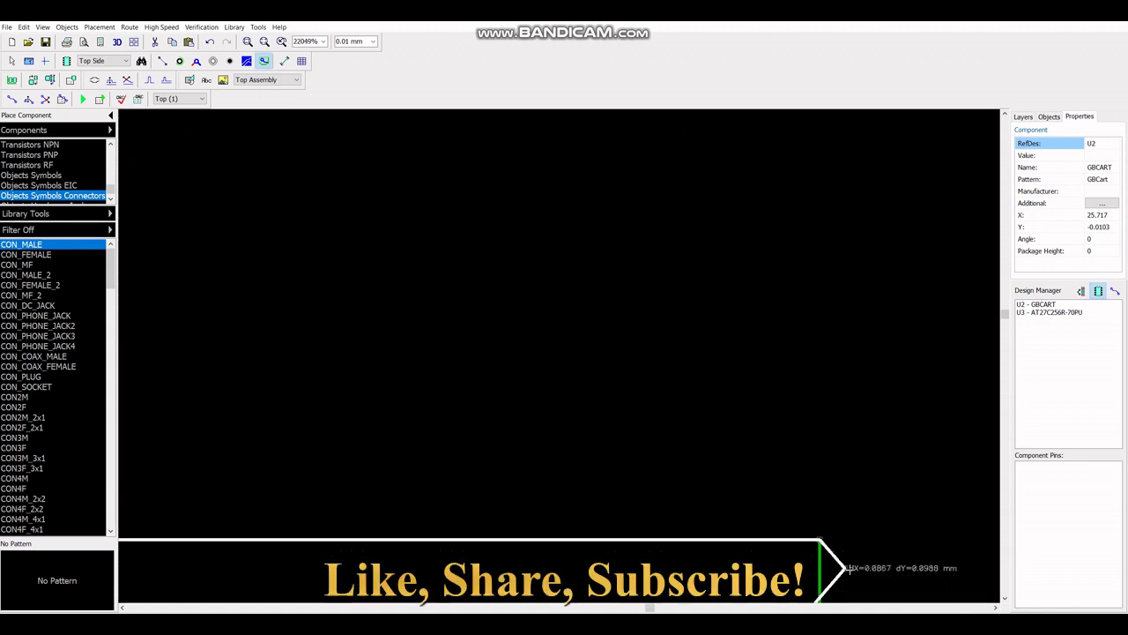
scroll(952, 597, "down", 5)
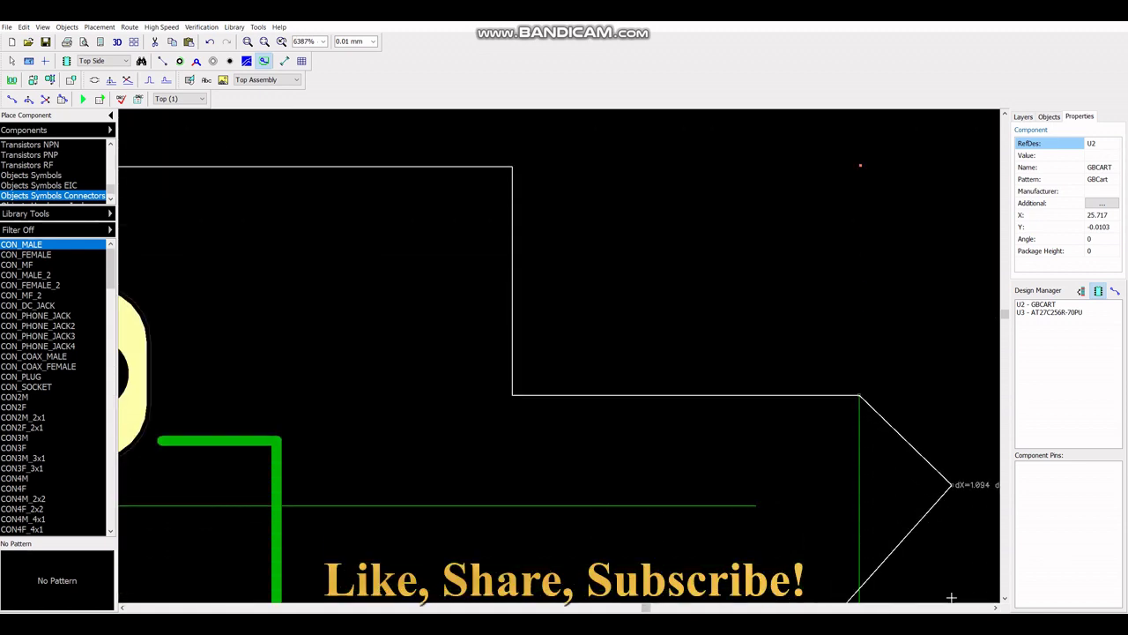
scroll(951, 593, "down", 5)
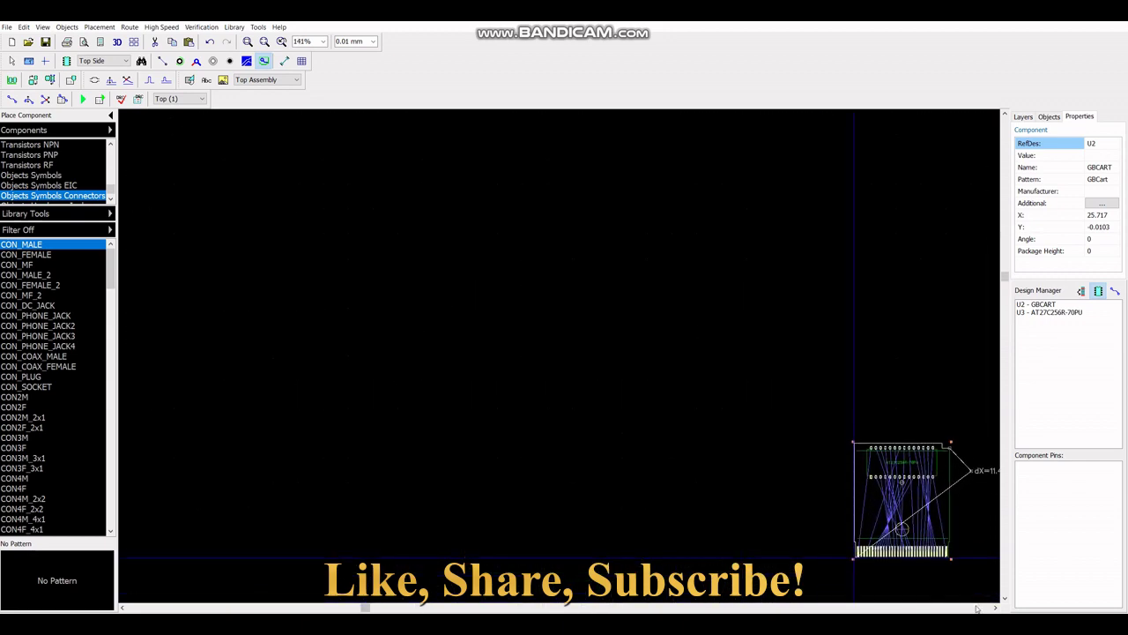
- Zoom along the right side down to the bottom corner beside the edge-connector pads
scroll(933, 476, "up", 2)
scroll(933, 476, "up", 10)
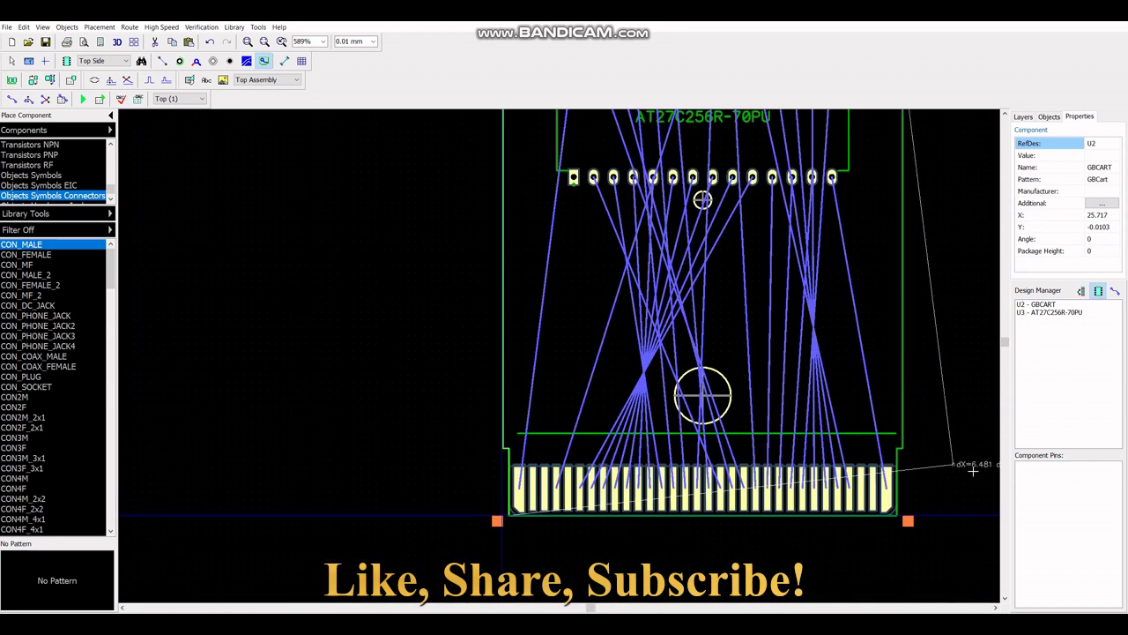
scroll(673, 415, "up", 3)
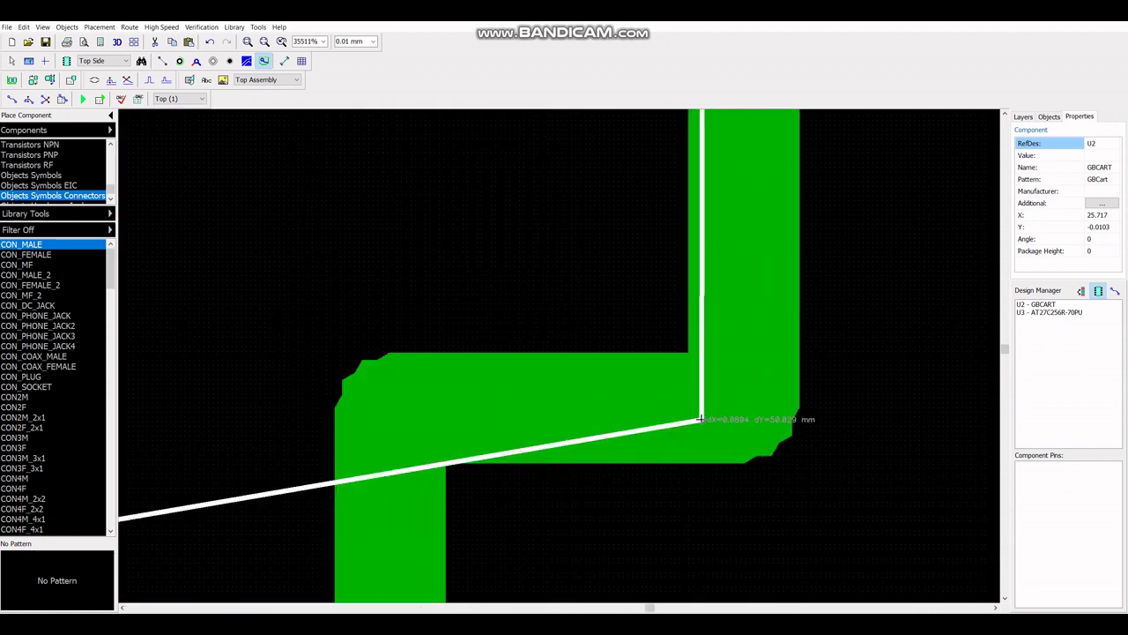
scroll(739, 409, "up", 3)
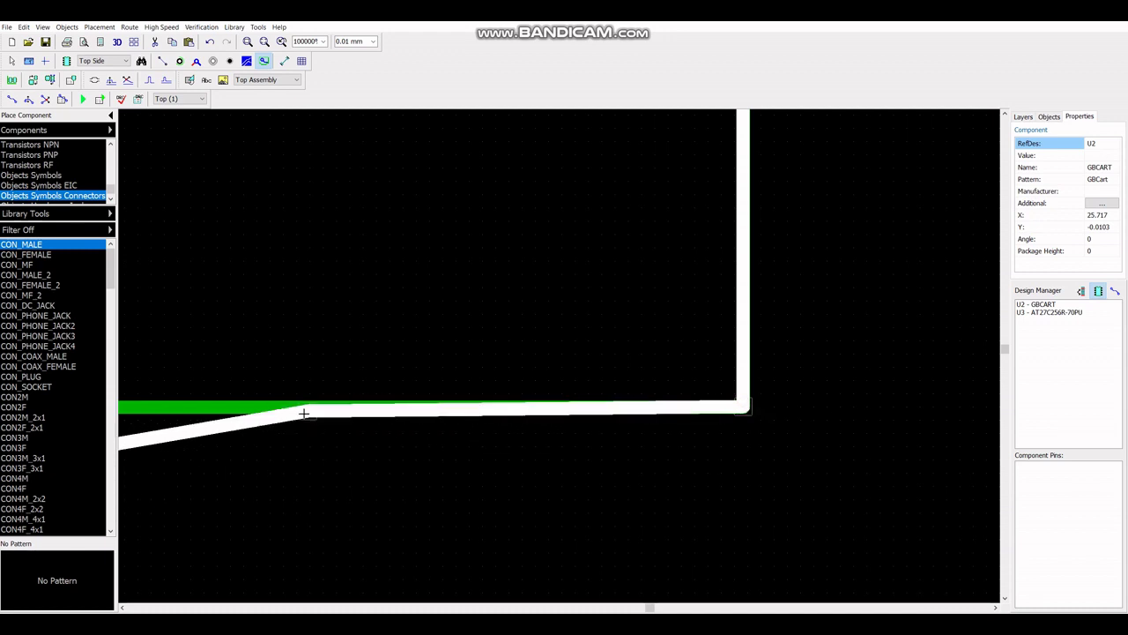
scroll(302, 411, "down", 2)
scroll(279, 429, "down", 5)
scroll(189, 436, "up", 5)
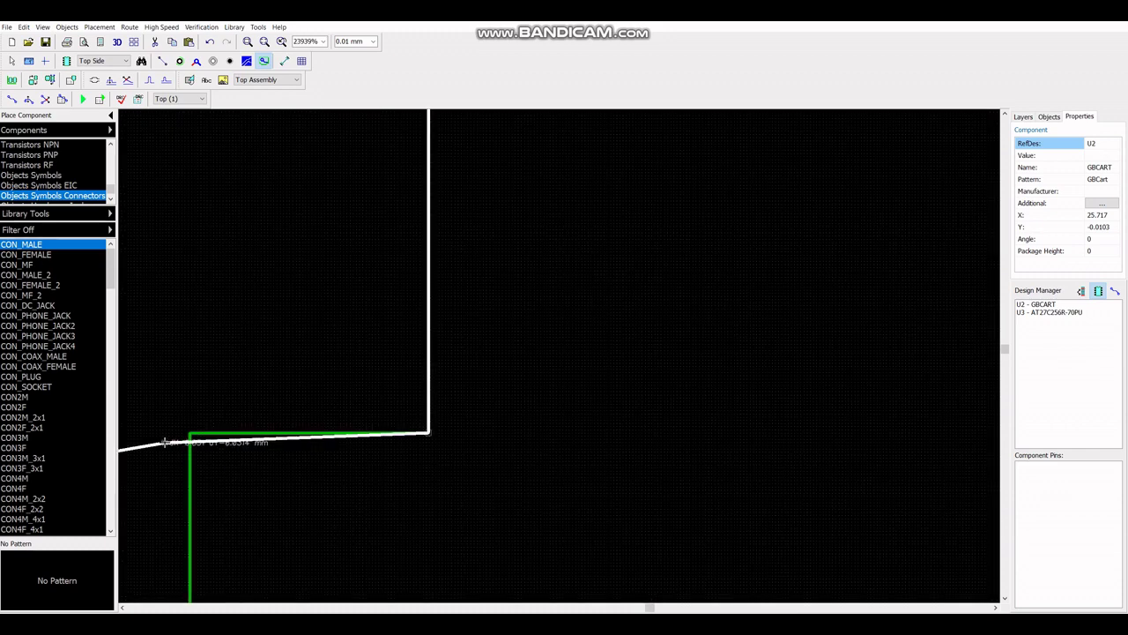
scroll(198, 427, "up", 3)
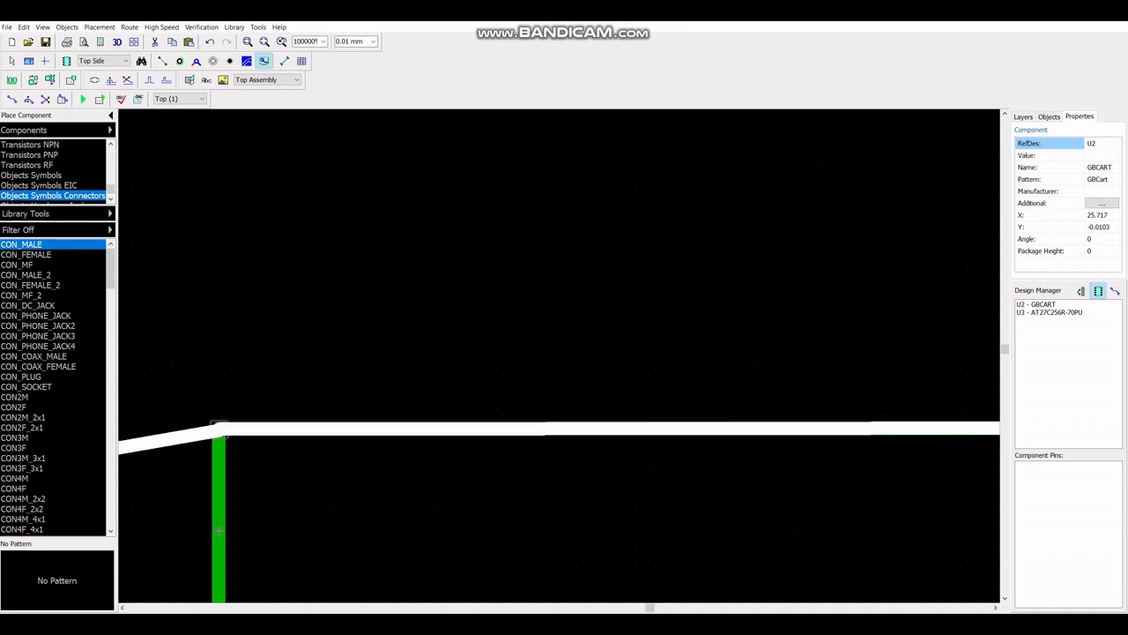
scroll(252, 555, "down", 9)
scroll(287, 574, "down", 9)
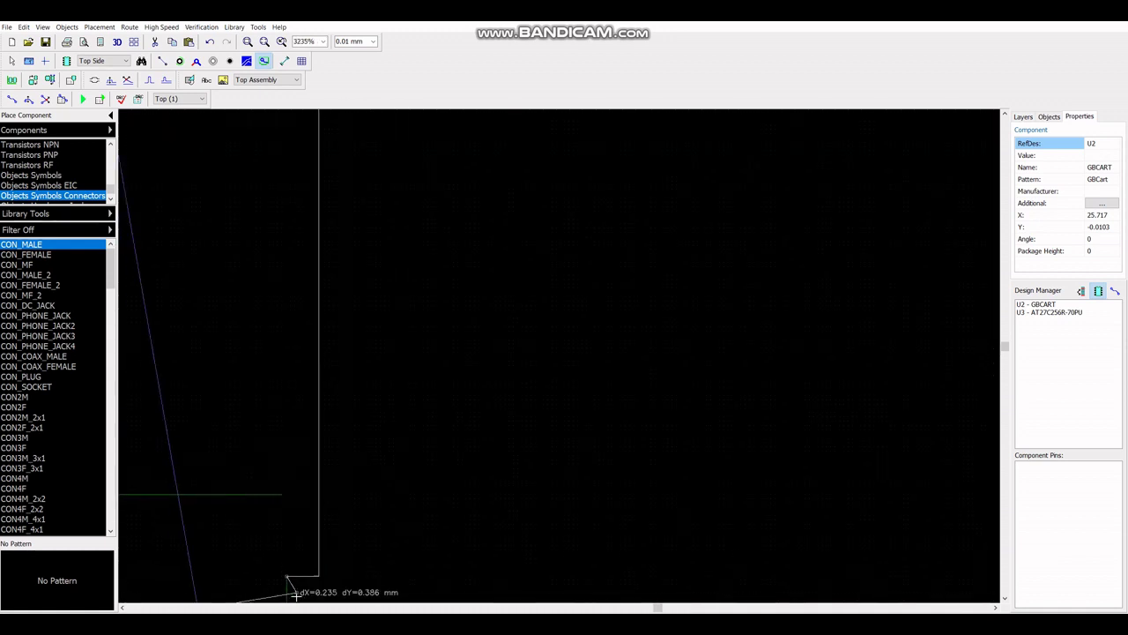
scroll(303, 598, "down", 4)
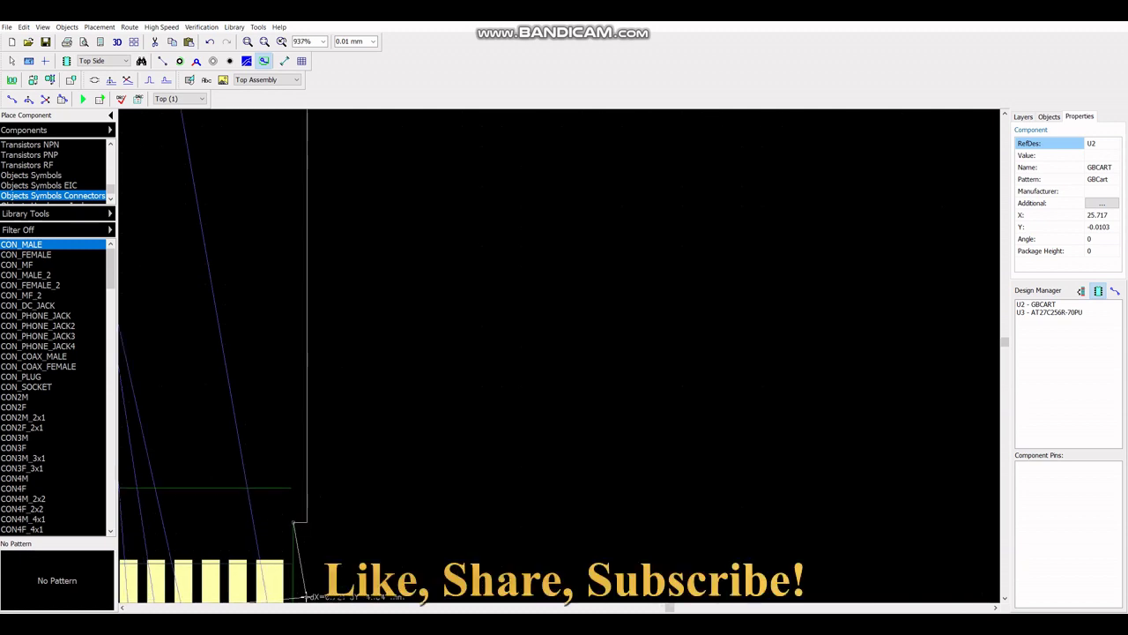
scroll(304, 591, "up", 12)
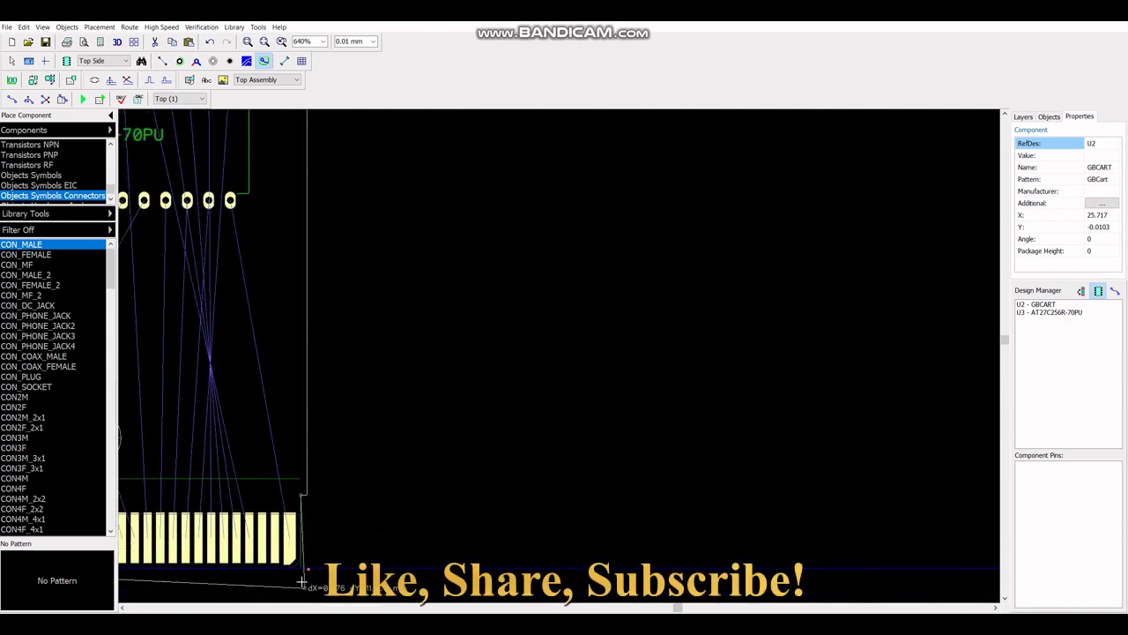
scroll(291, 561, "up", 9)
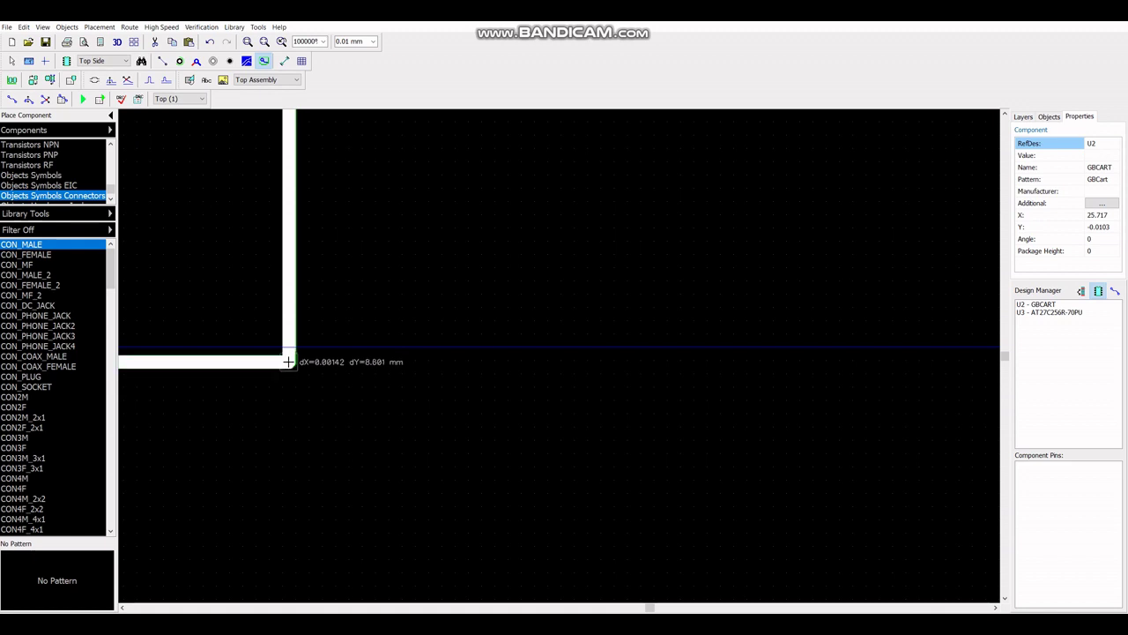
- Place the final vertex to close the outline, then zoom out and centre the board
left_click(291, 361)
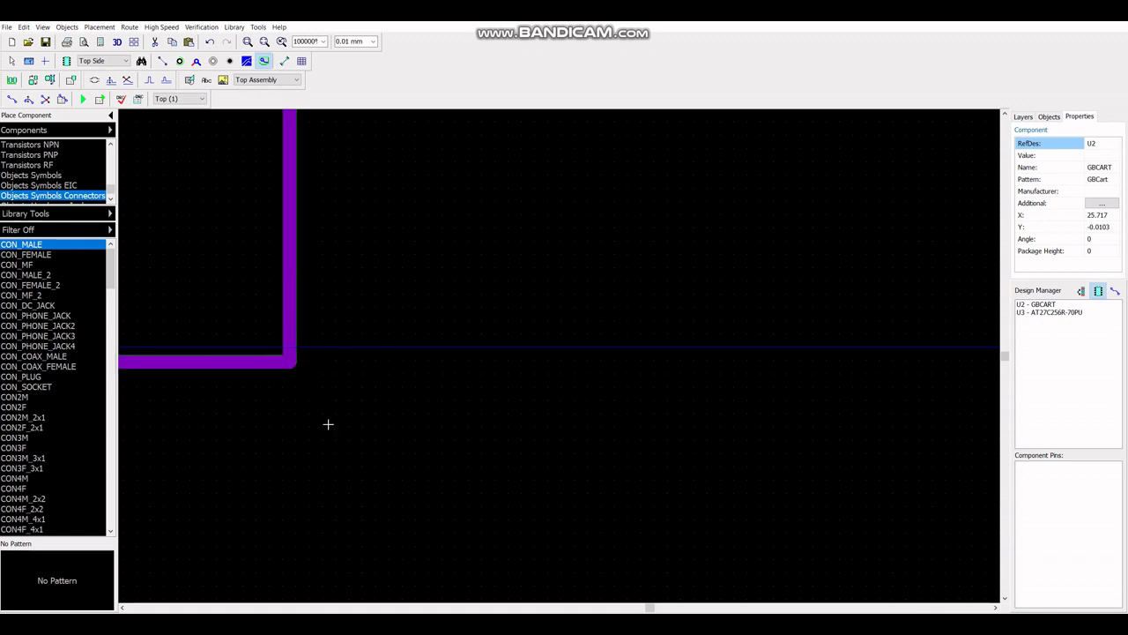
scroll(329, 422, "down", 5)
scroll(333, 421, "down", 5)
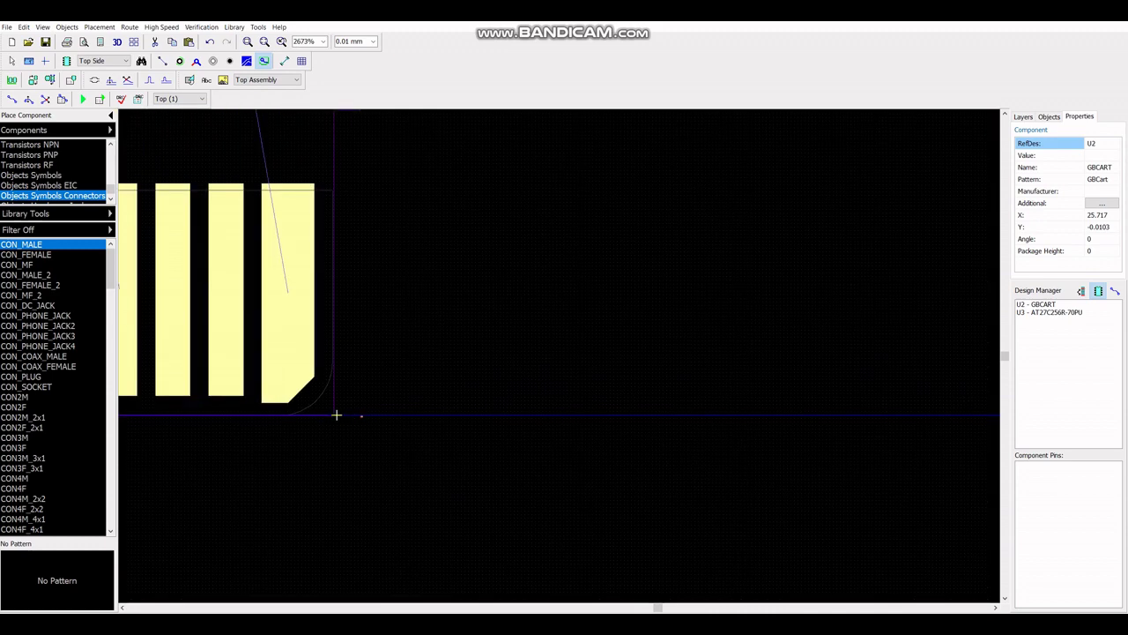
scroll(335, 415, "down", 3)
scroll(287, 368, "up", 4)
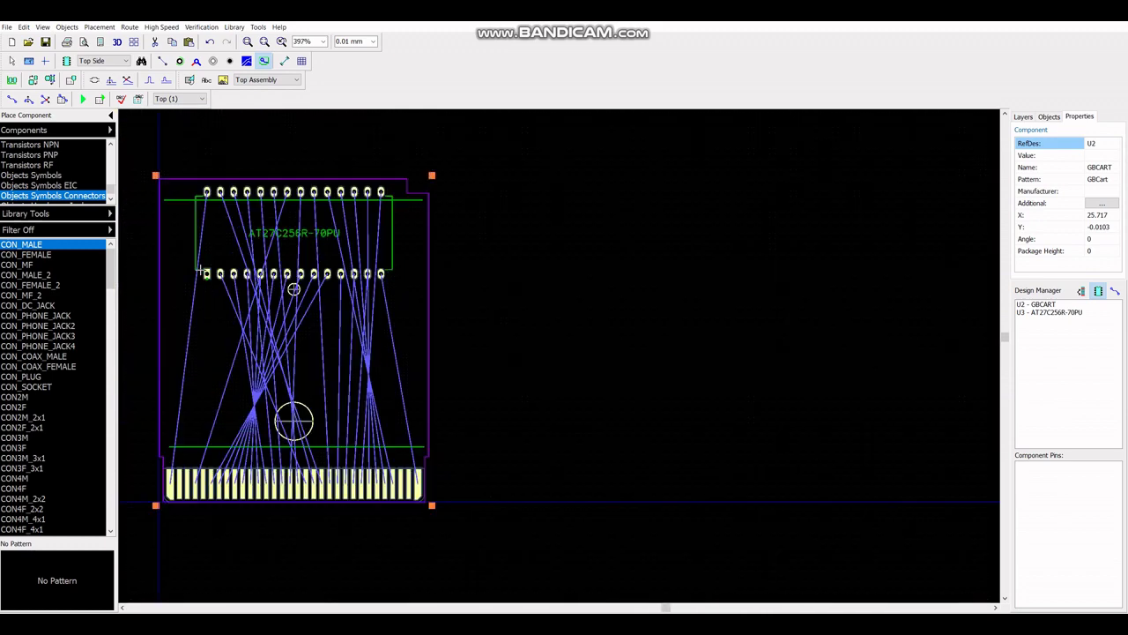
right_click_drag(185, 161, 371, 209)
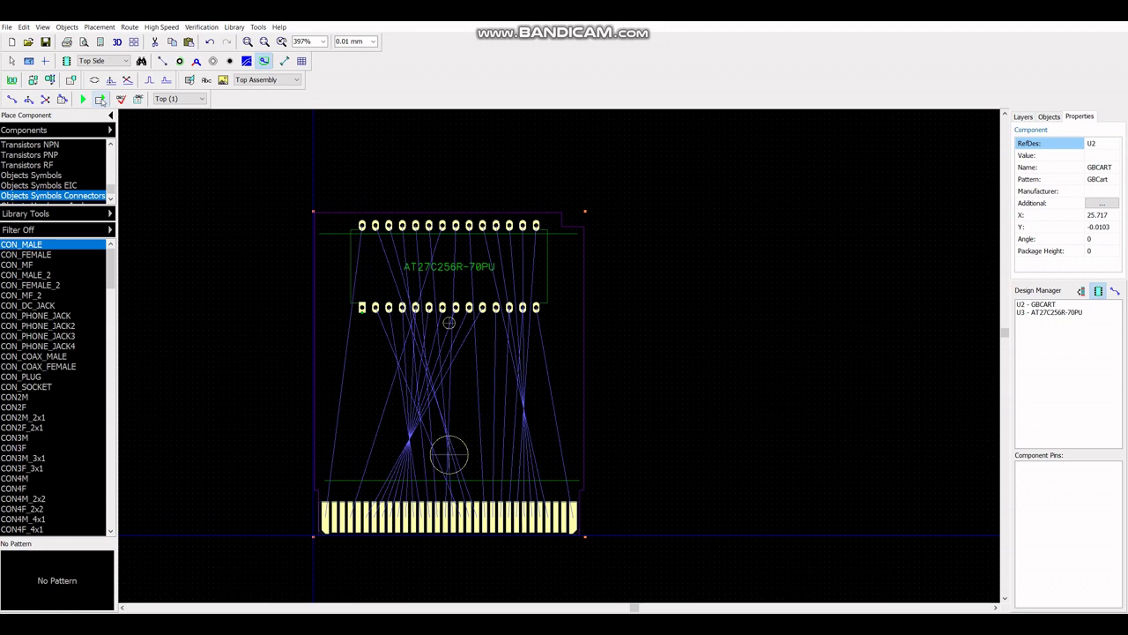
left_click(101, 99)
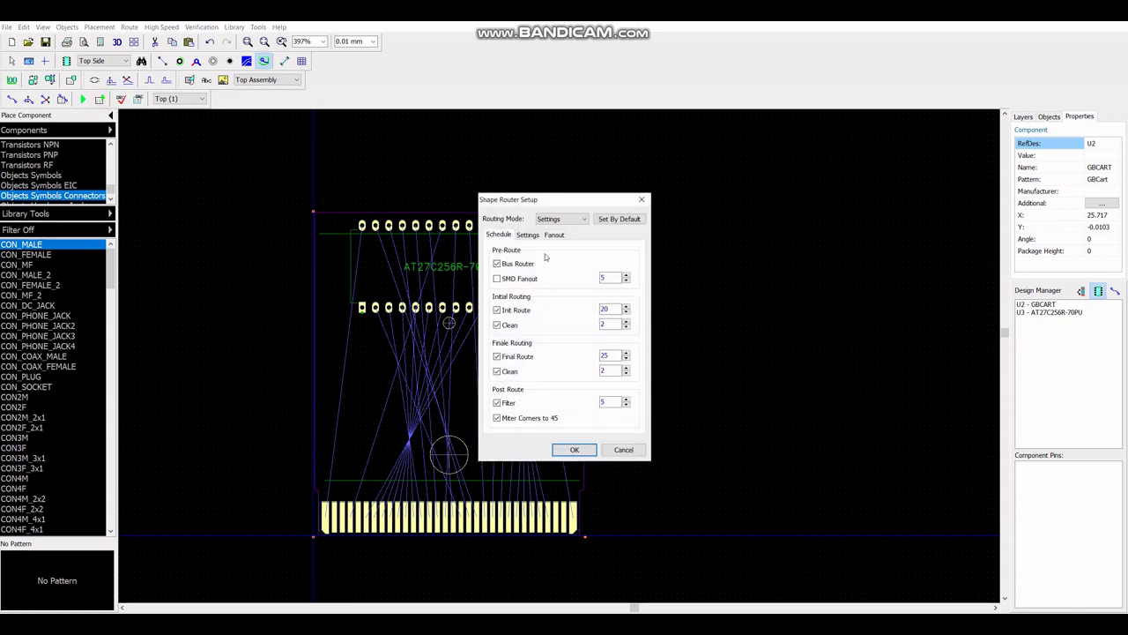
left_click(528, 235)
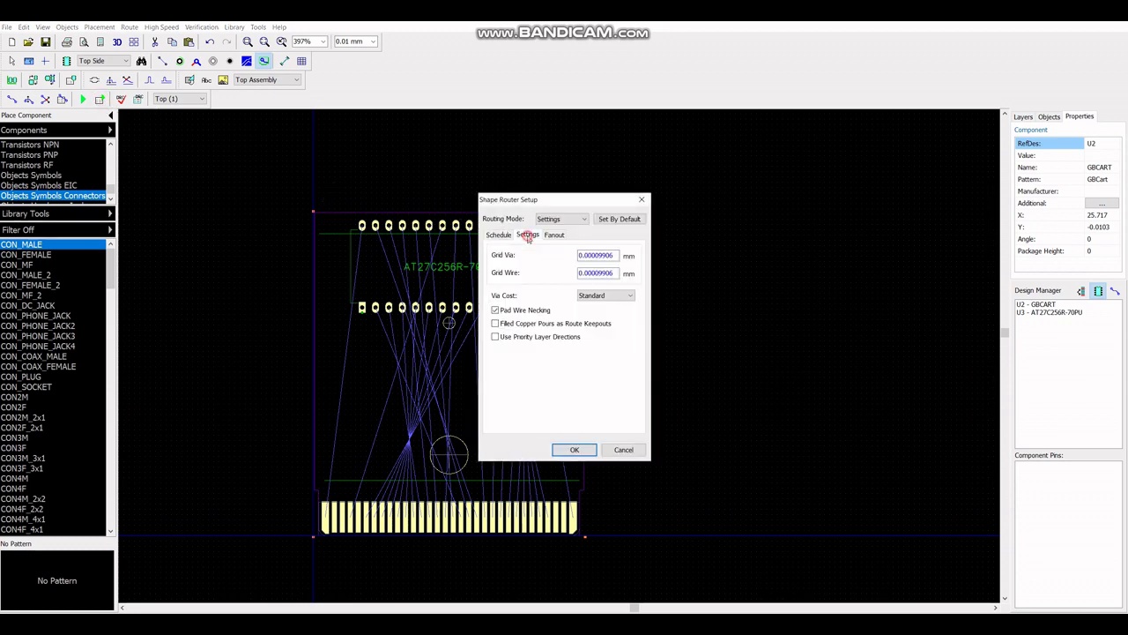
left_click(555, 235)
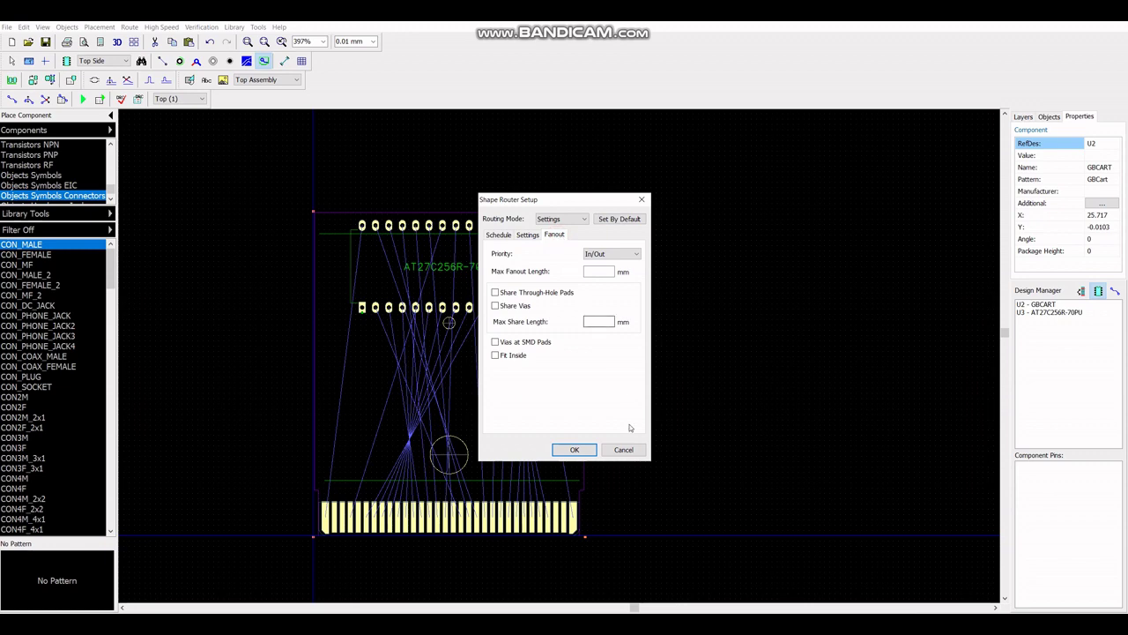
left_click(624, 449)
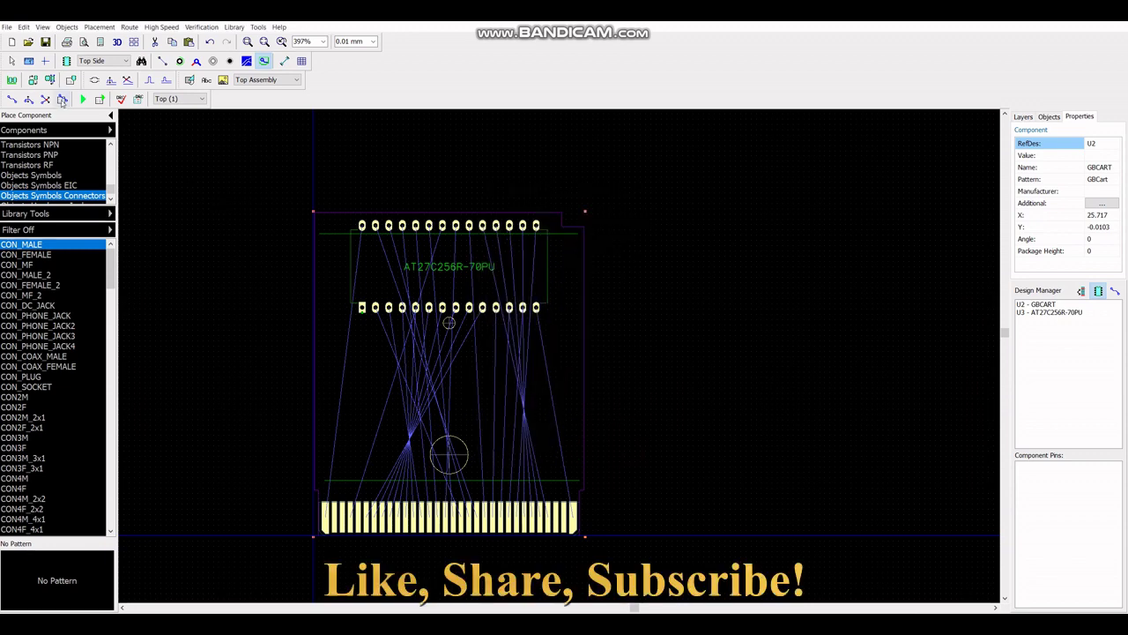
left_click(62, 99)
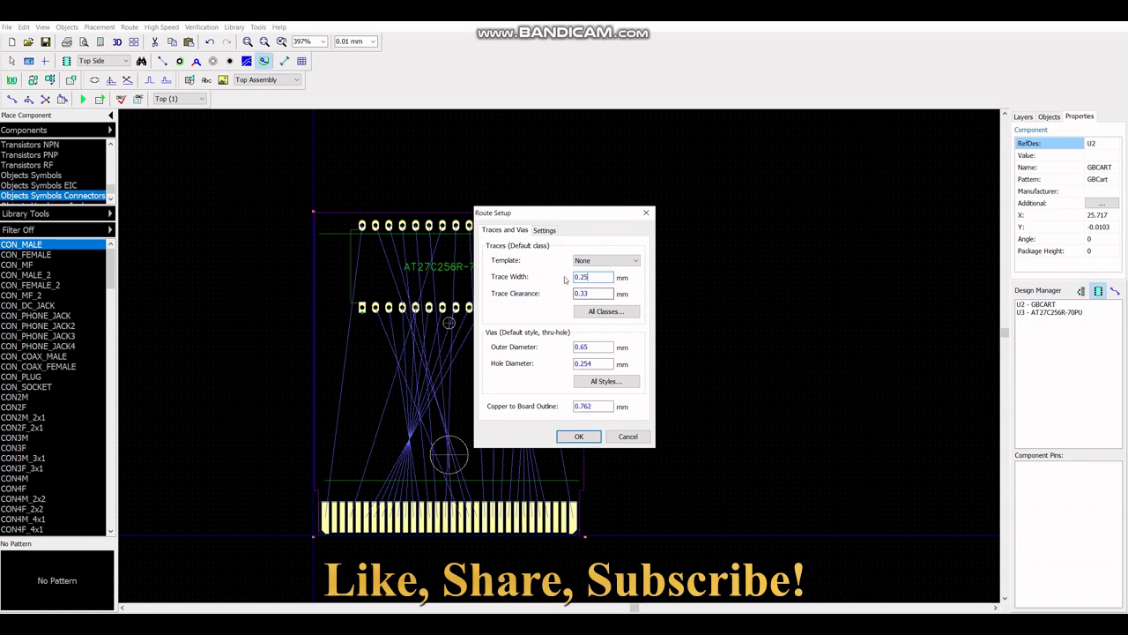
left_click(579, 436)
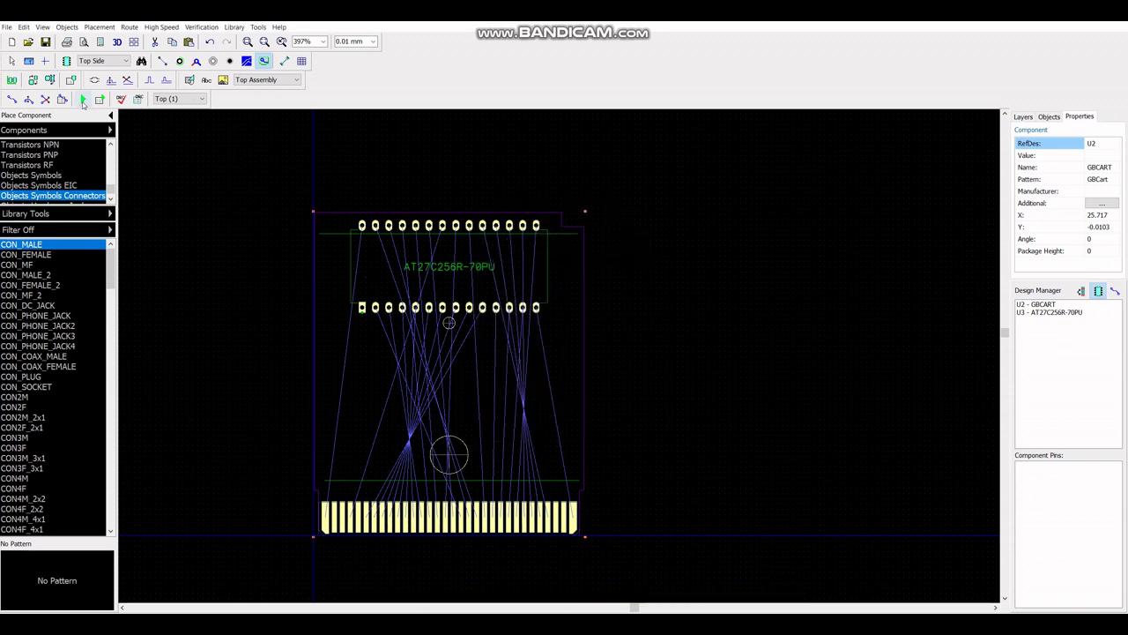
- Autoroute all connections between the AT27C256R-70PU pads and the edge-connector contacts
left_click(82, 100)
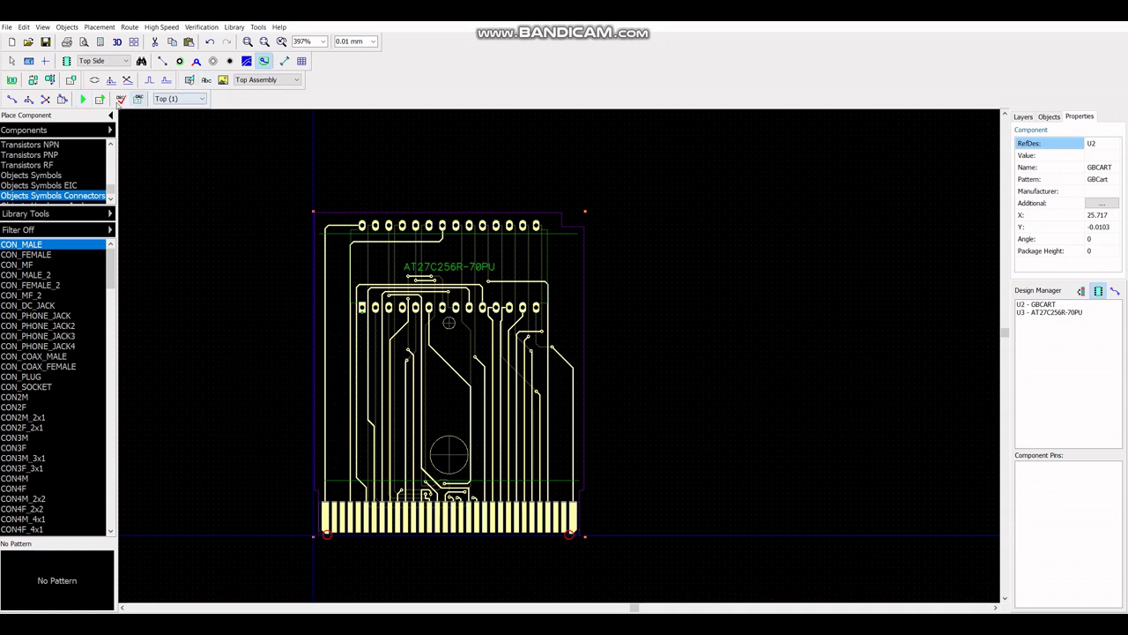
- Run a DRC on the cartridge board, dismiss the error list, and open its 3D preview with the attached models
left_click(121, 99)
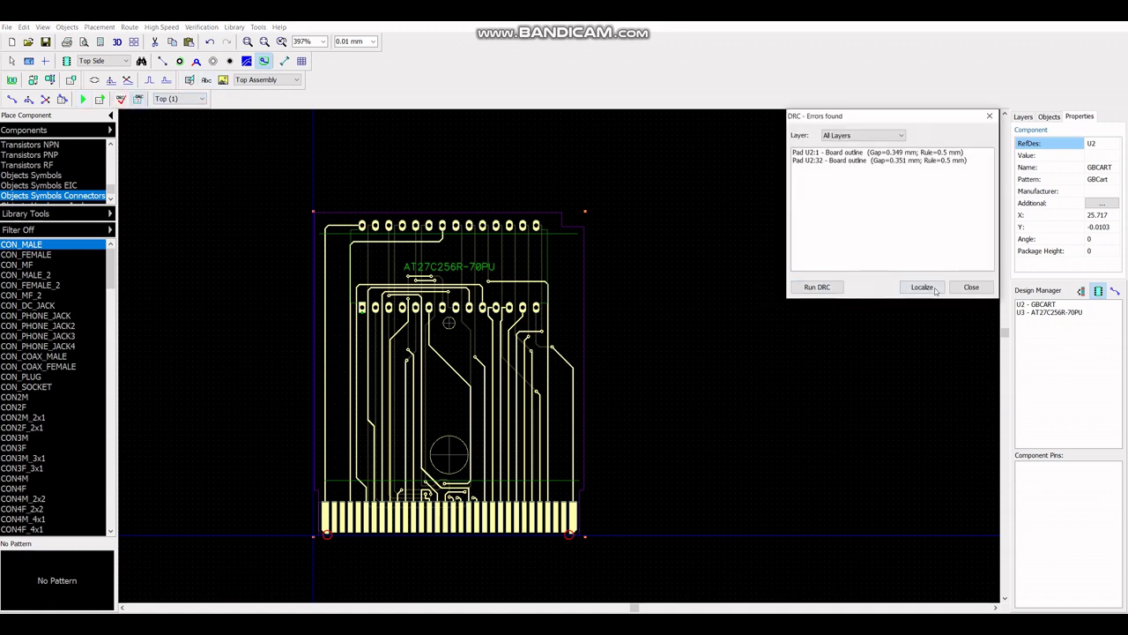
left_click(972, 286)
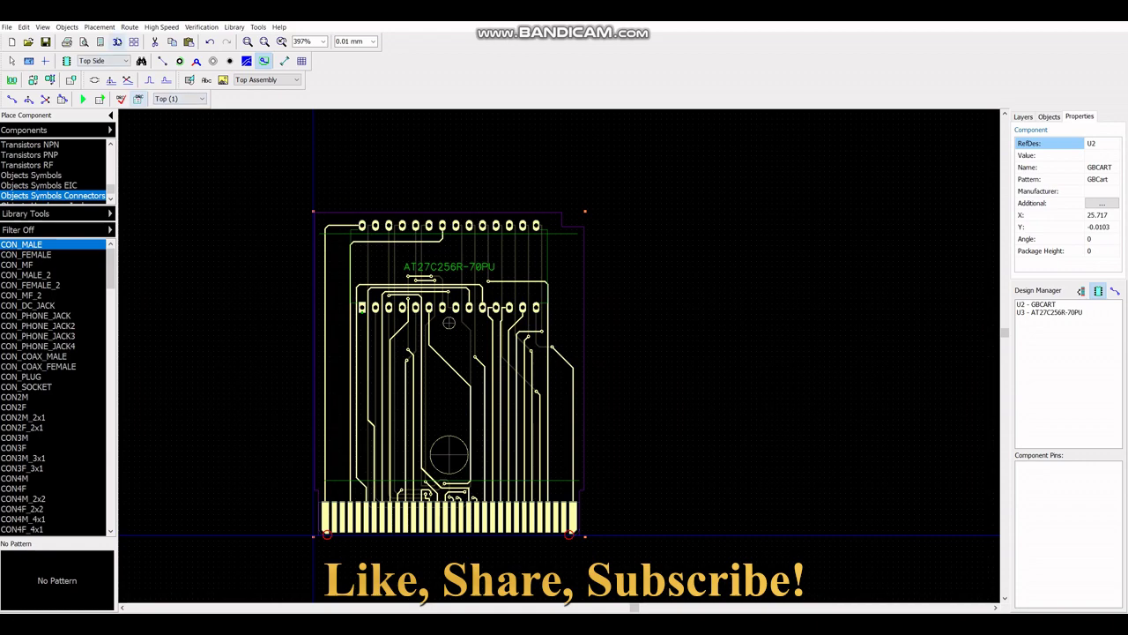
left_click(117, 42)
left_click(661, 417)
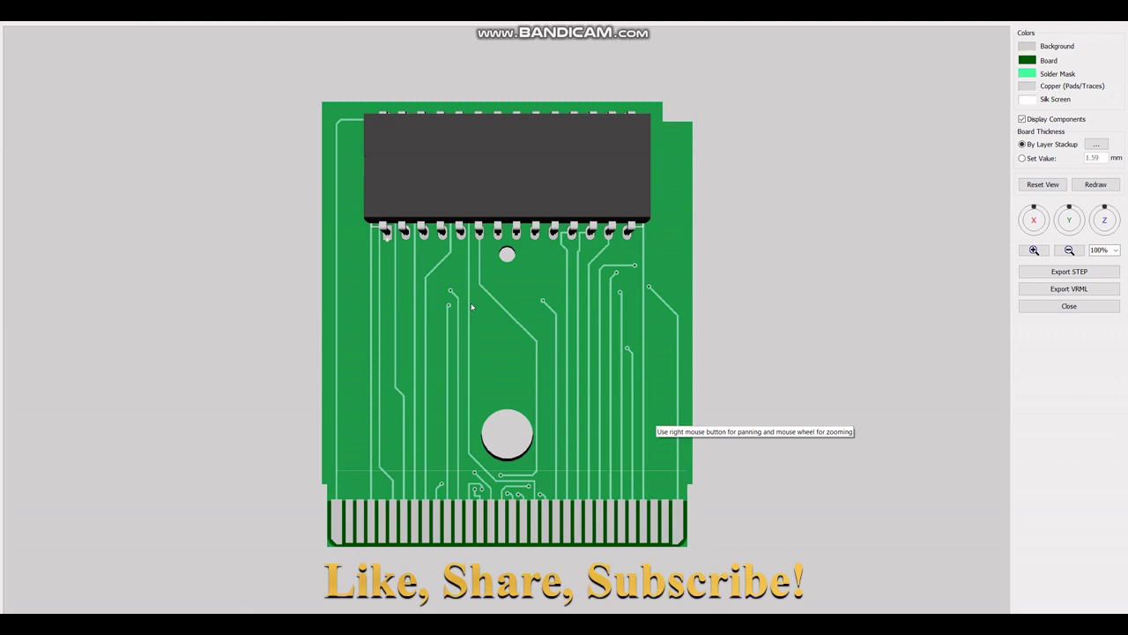
- Zoom and tilt the 3D board, turn it over to the chip side, then close the preview
scroll(494, 317, "down", 3)
left_click_drag(498, 321, 546, 328)
scroll(518, 338, "up", 3)
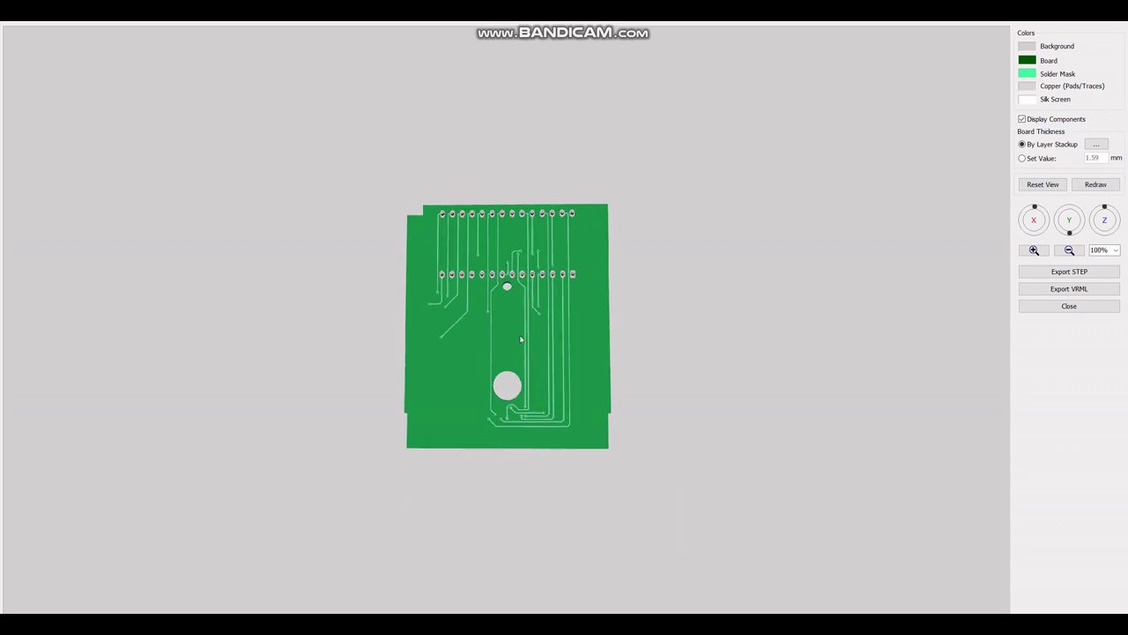
scroll(524, 340, "up", 1)
scroll(525, 335, "down", 2)
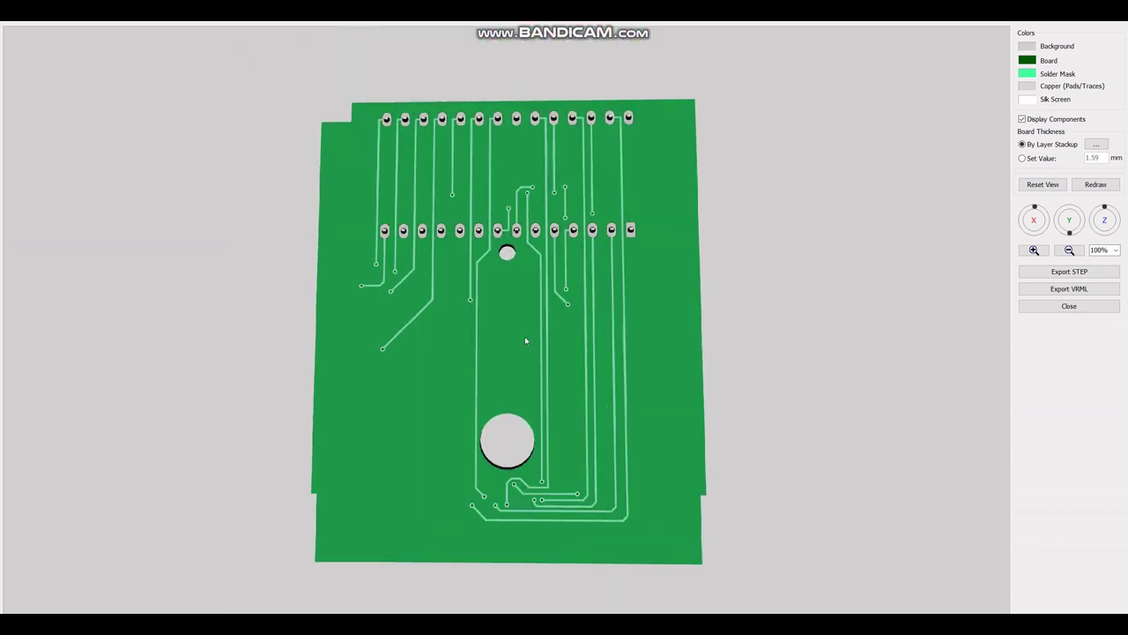
left_click_drag(666, 329, 511, 345)
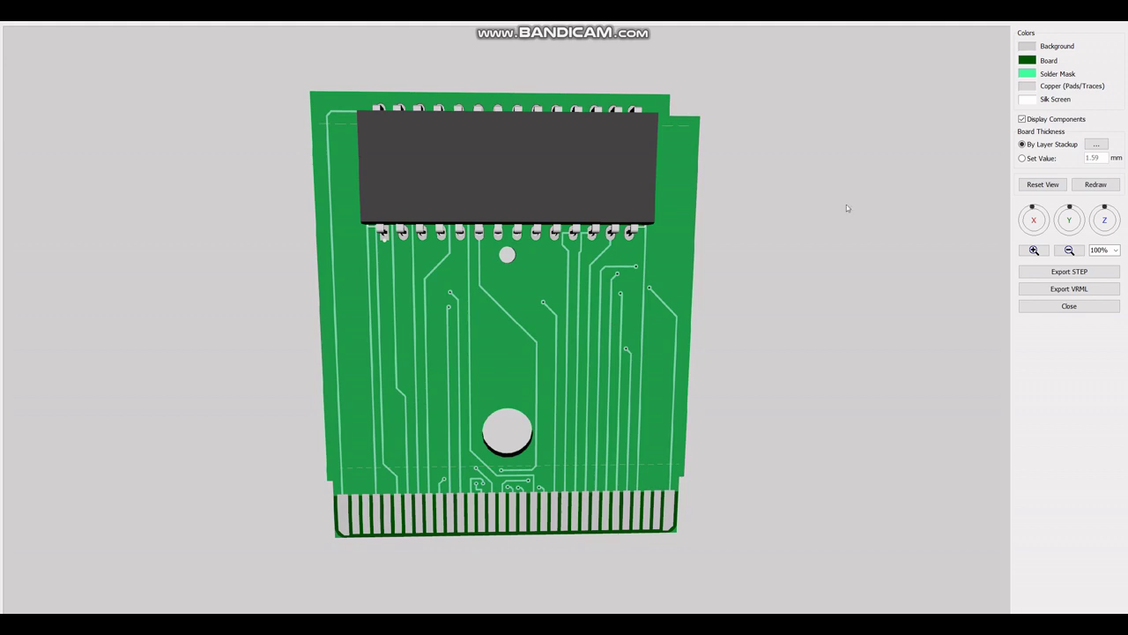
left_click(1069, 306)
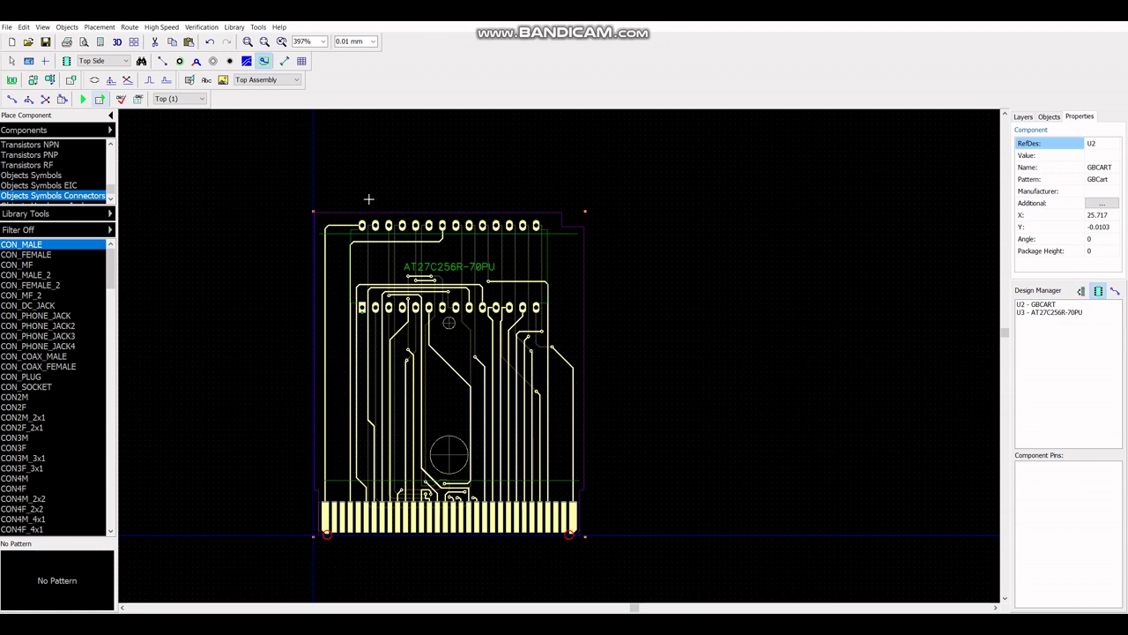
- Open the recent '32K UV EPROM CART_AT27C256_For GB' design, discarding the current board's changes
middle_click_drag(378, 184, 421, 186)
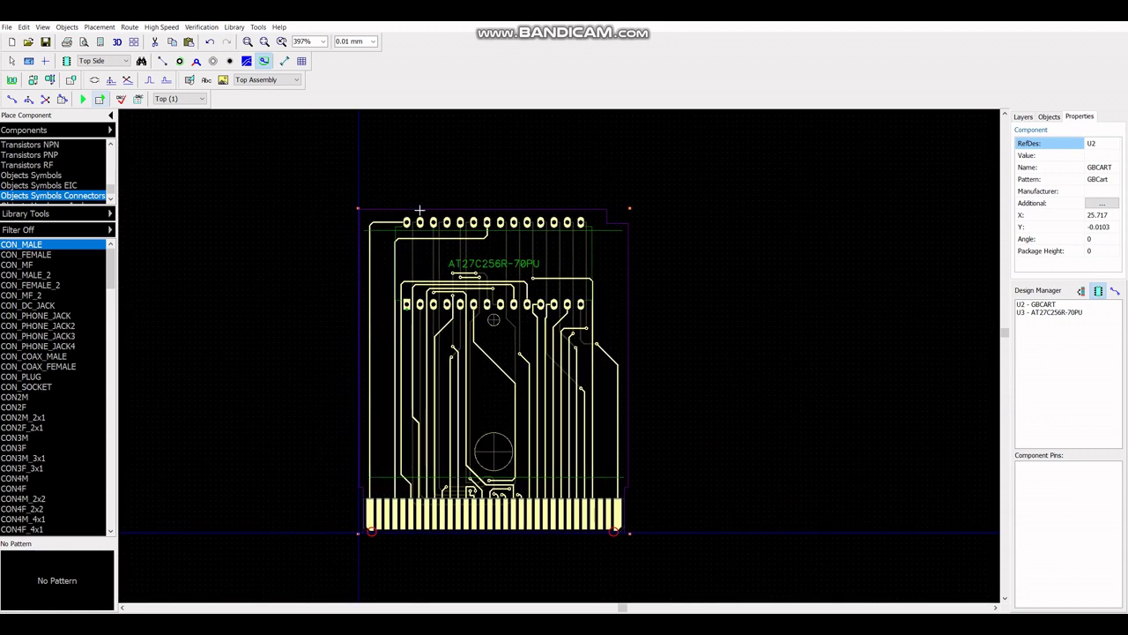
left_click(6, 27)
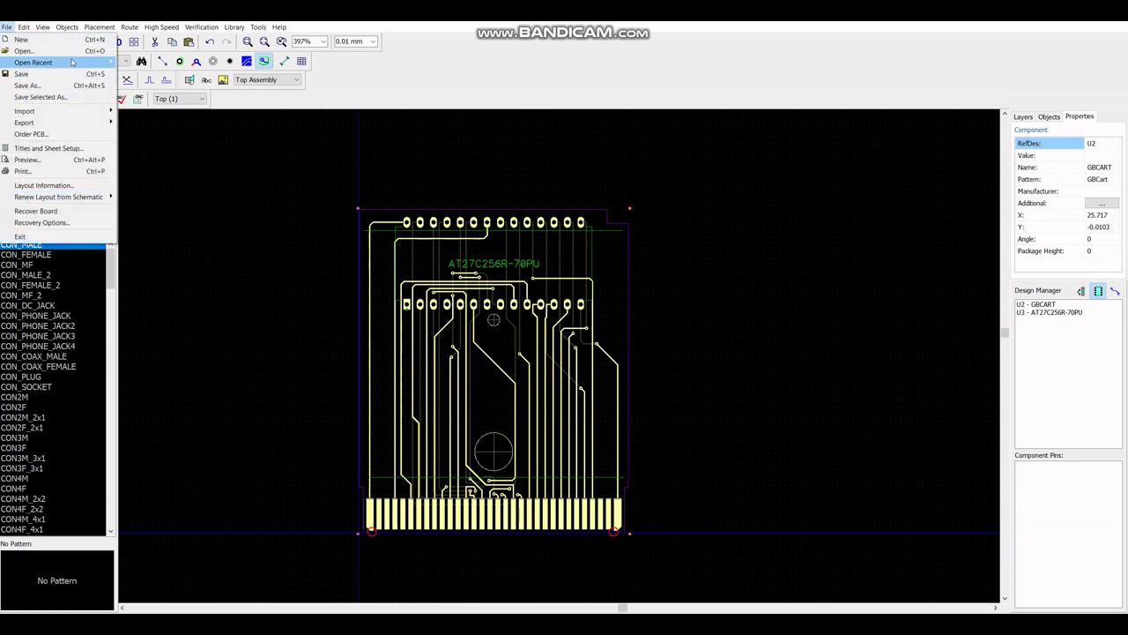
mouse_move(72, 61)
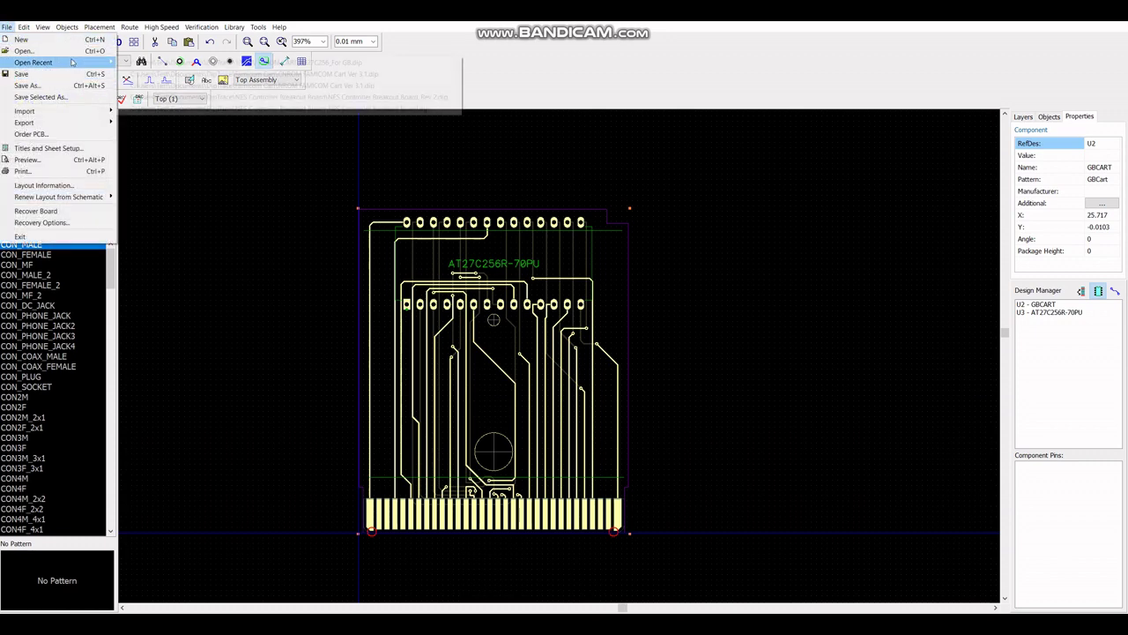
left_click(394, 63)
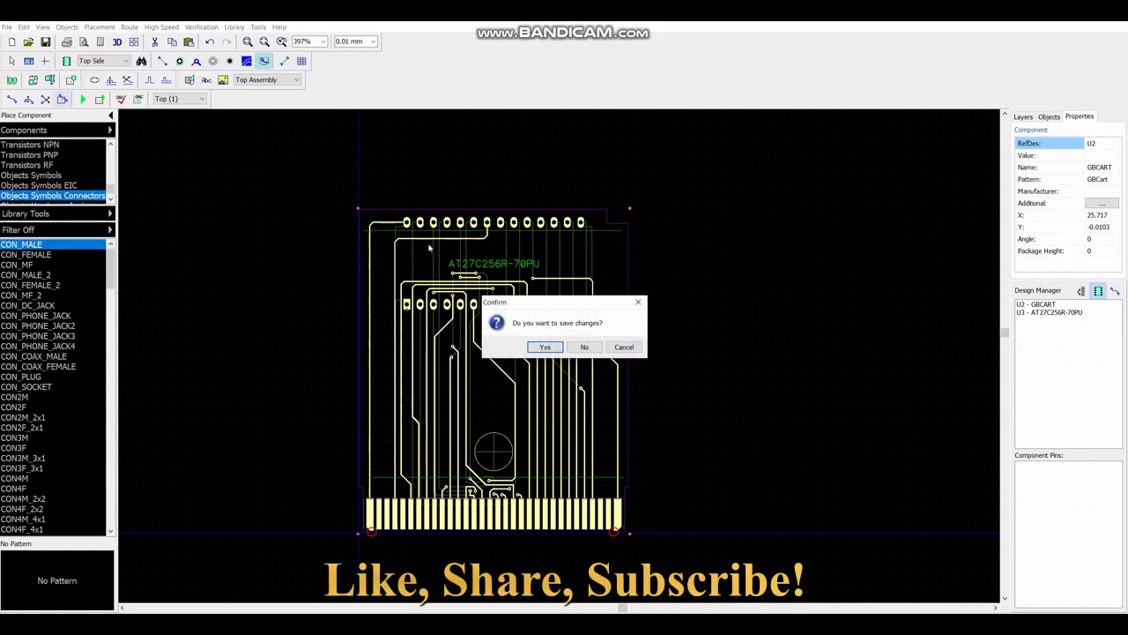
left_click(585, 346)
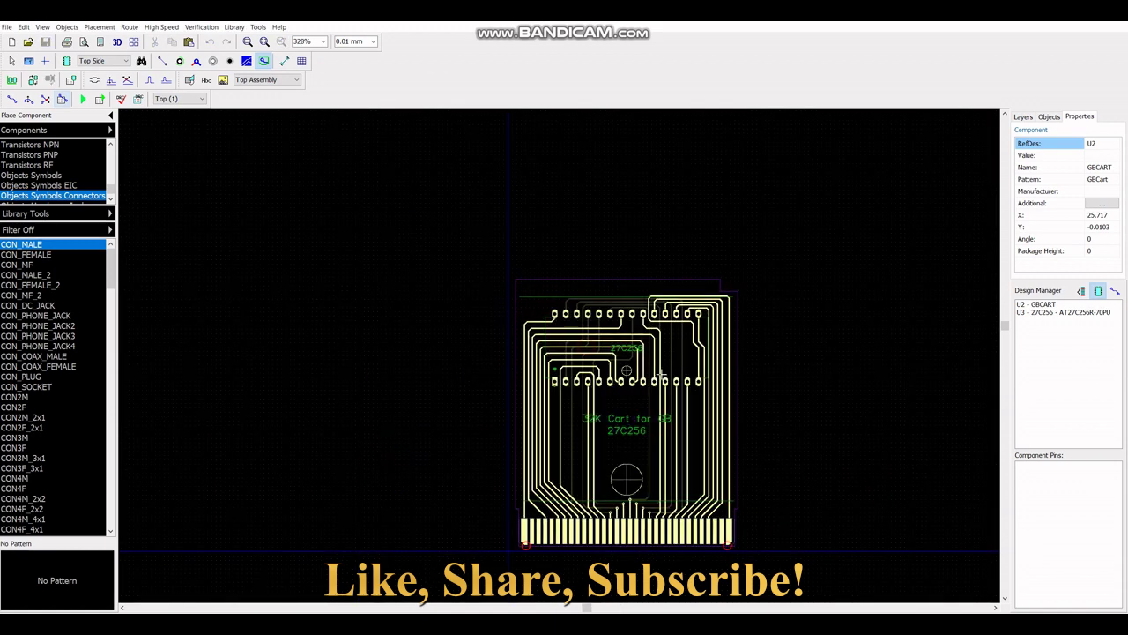
- Center and zoom in on the board, then make Bottom (2) the active layer
right_click_drag(753, 255, 672, 208)
scroll(539, 319, "up", 3)
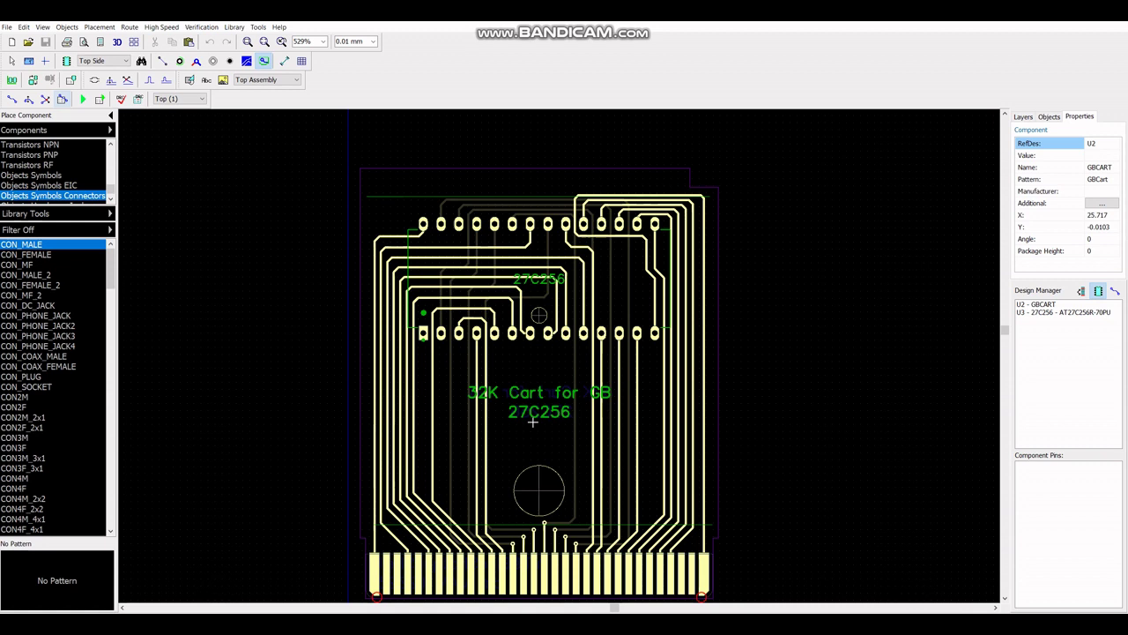
key("ctrl+Tab")
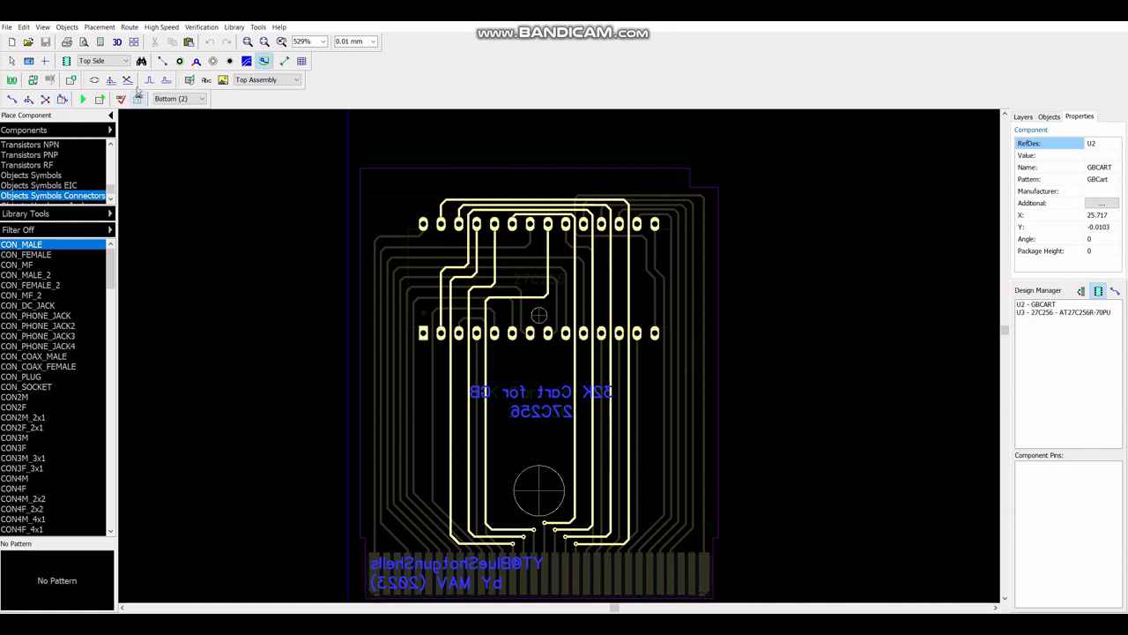
- Preview the 32K cart board in 3D with Display Components off, rotated to a steep side view
left_click(116, 41)
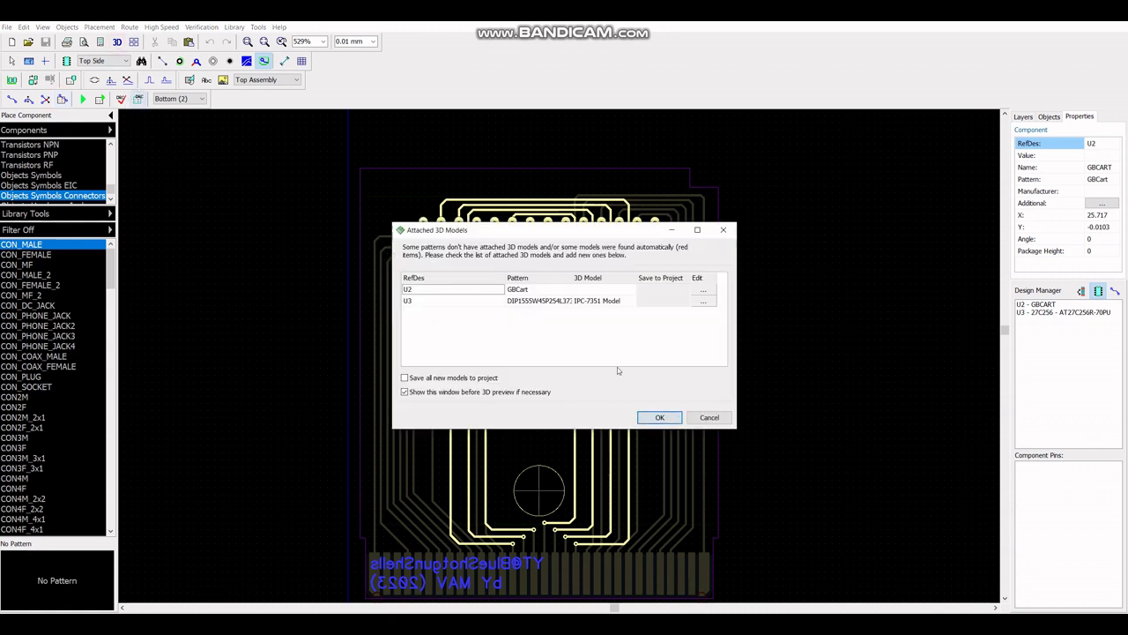
left_click(660, 418)
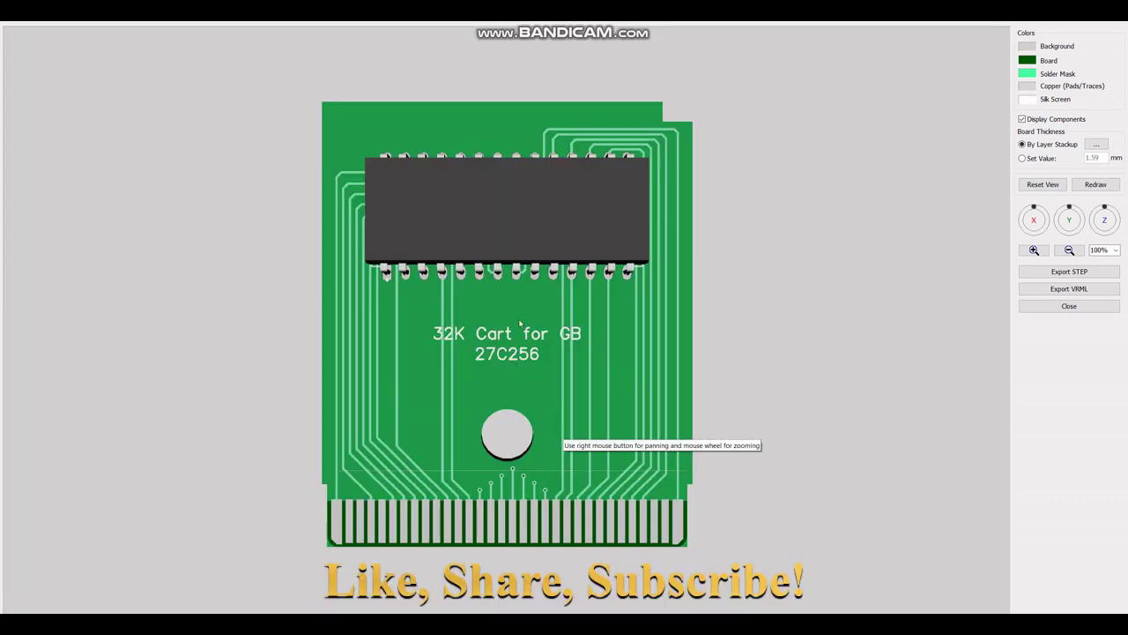
mouse_move(450, 297)
left_mouse_down()
mouse_move(557, 305)
mouse_move(574, 351)
mouse_move(590, 285)
mouse_move(507, 302)
mouse_move(449, 297)
left_mouse_up()
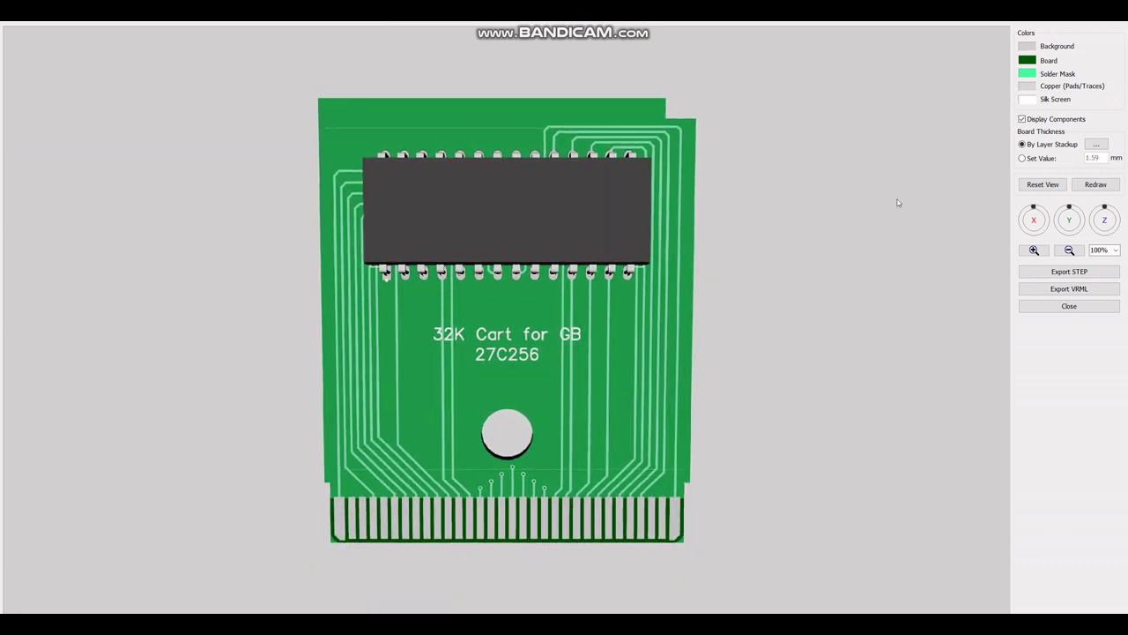
left_click(1022, 119)
left_click(1096, 184)
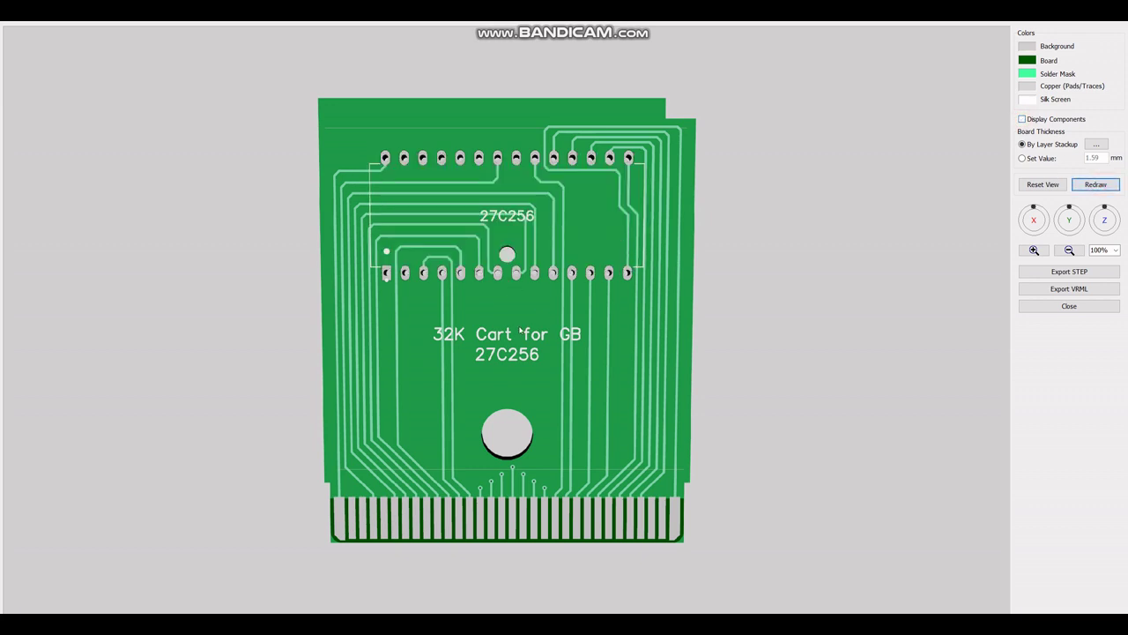
mouse_move(521, 330)
left_mouse_down()
mouse_move(609, 336)
mouse_move(520, 344)
left_mouse_up()
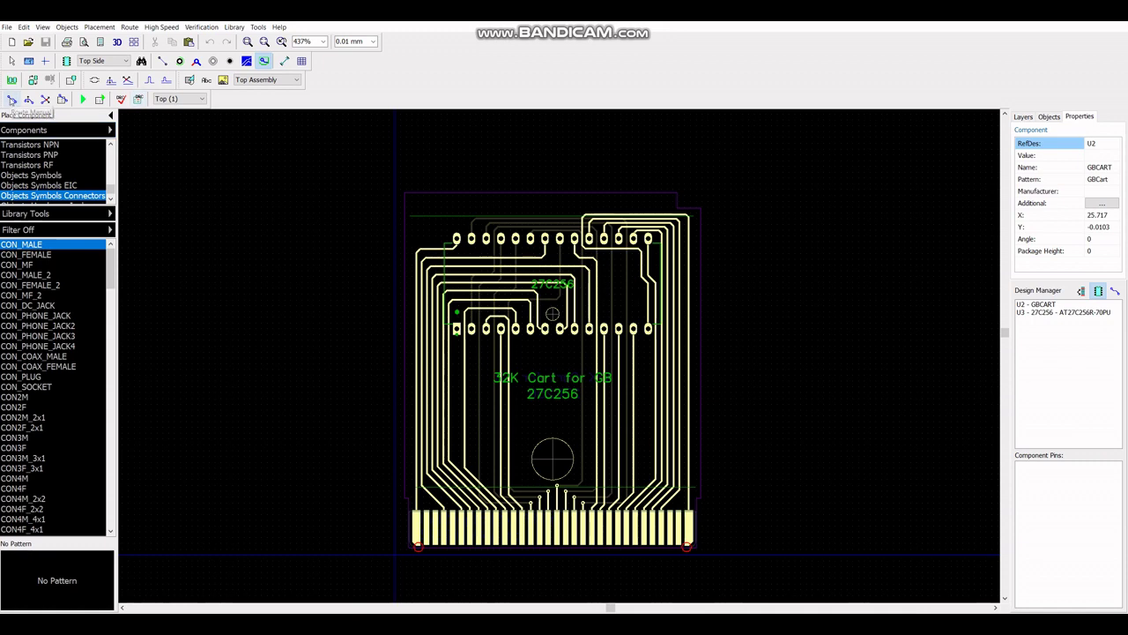
- Start a manual trace from an EPROM pad with two bend points, then cancel it
left_click(13, 100)
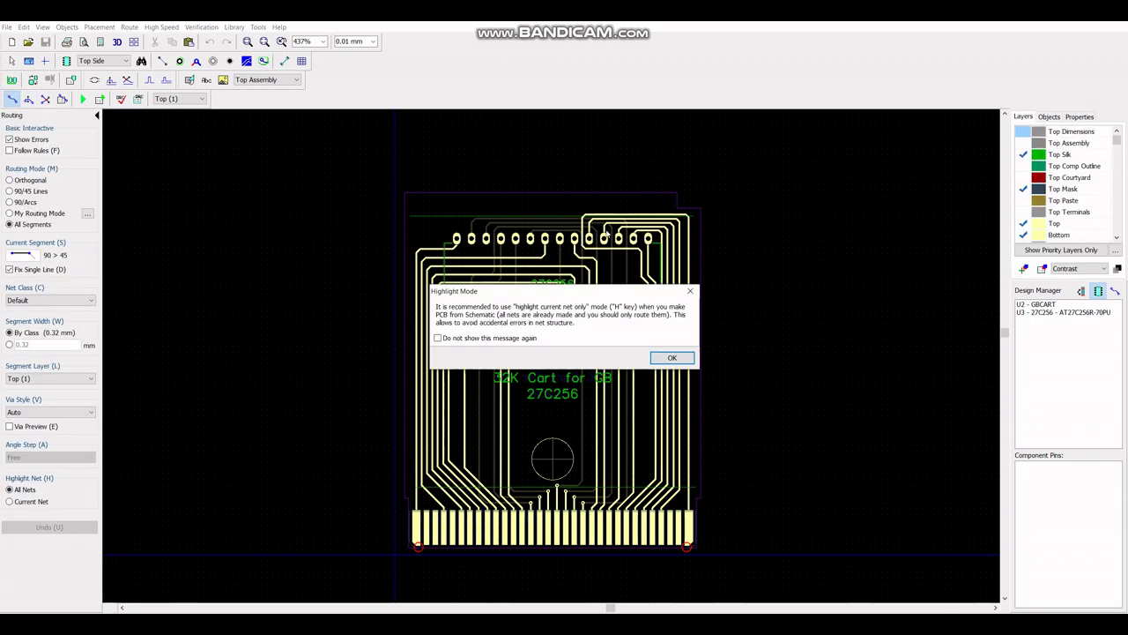
left_click(667, 358)
left_click(575, 238)
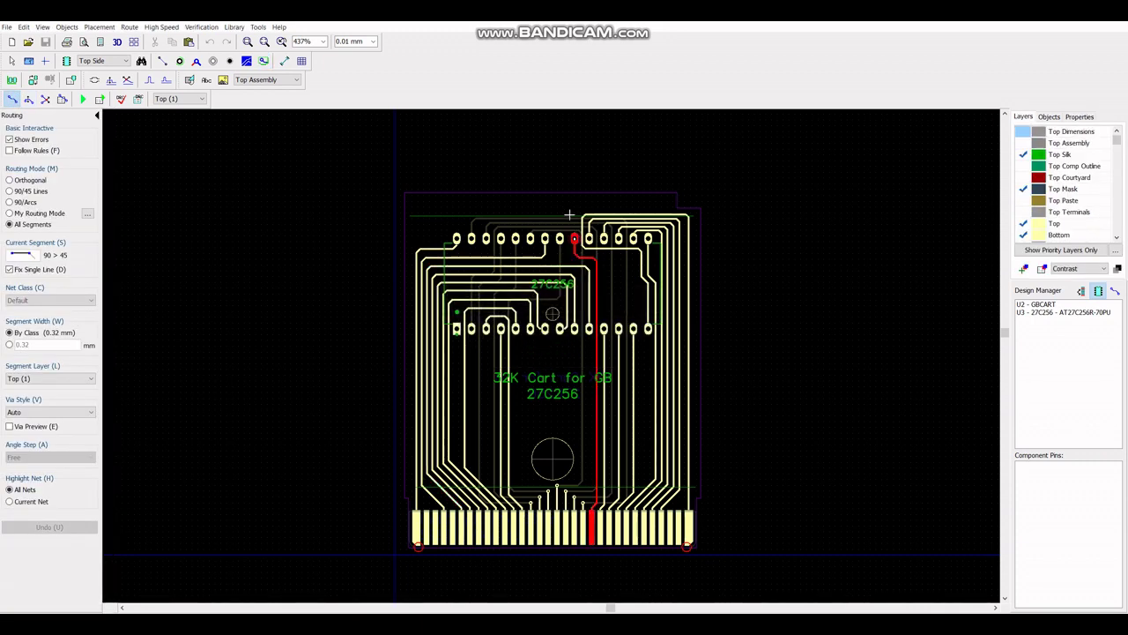
left_click(584, 172)
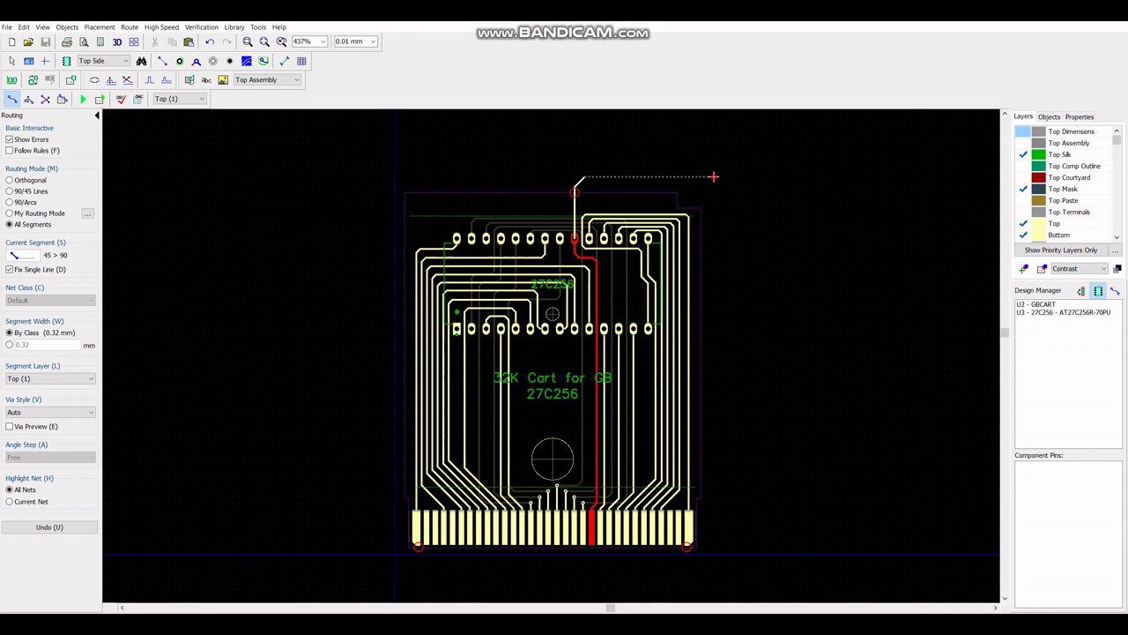
left_click(710, 194)
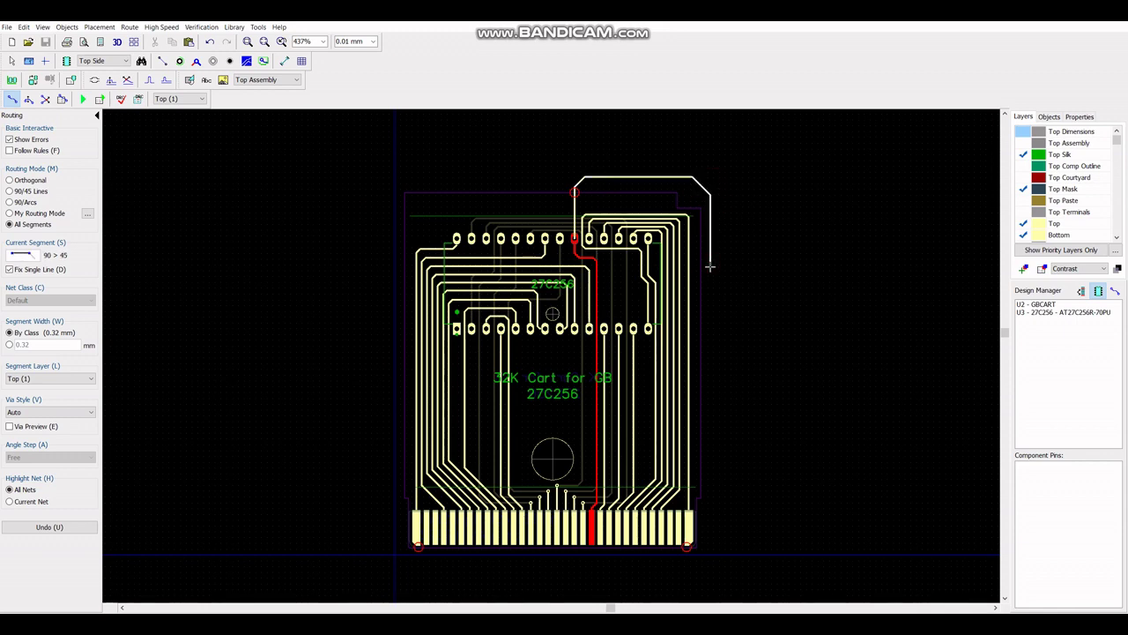
key("Escape")
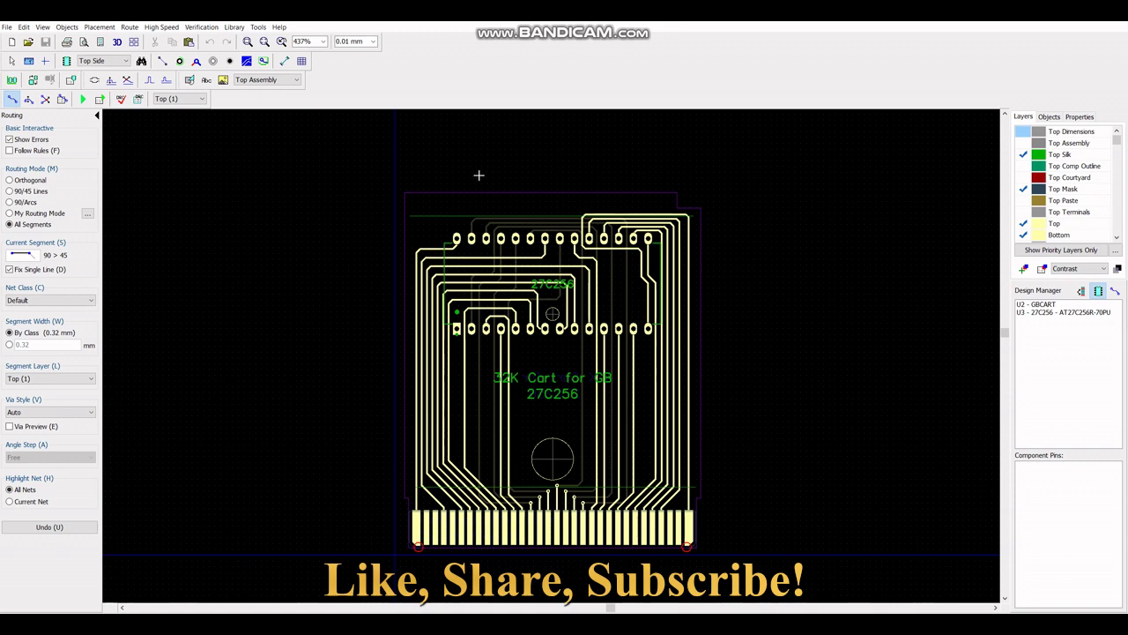